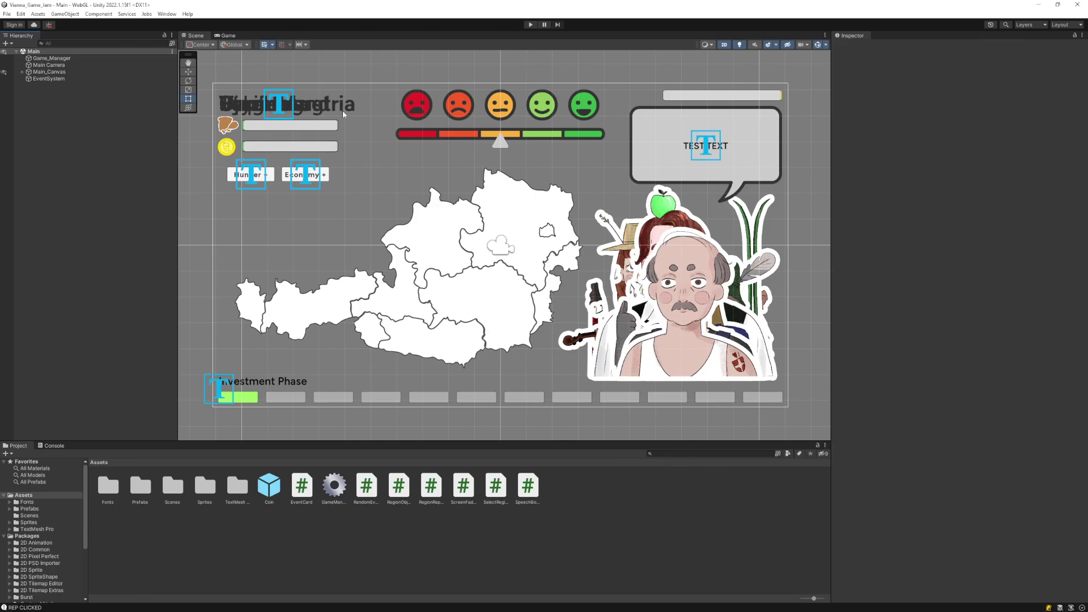
# - Enter Play mode and view Salzburg's hunger and economy bars
pyautogui.click(531, 24)
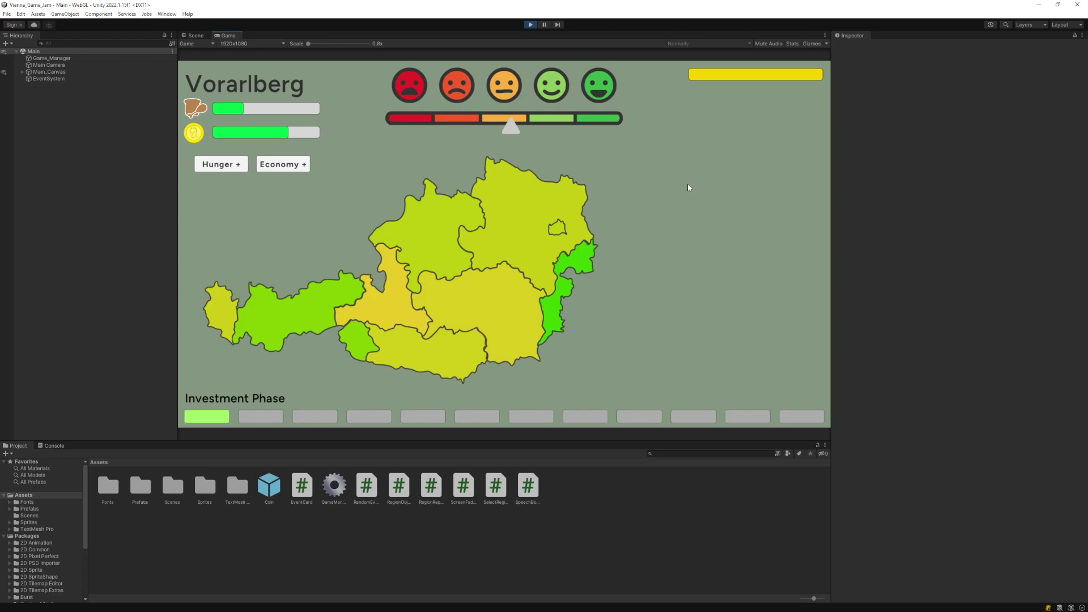
pyautogui.click(396, 313)
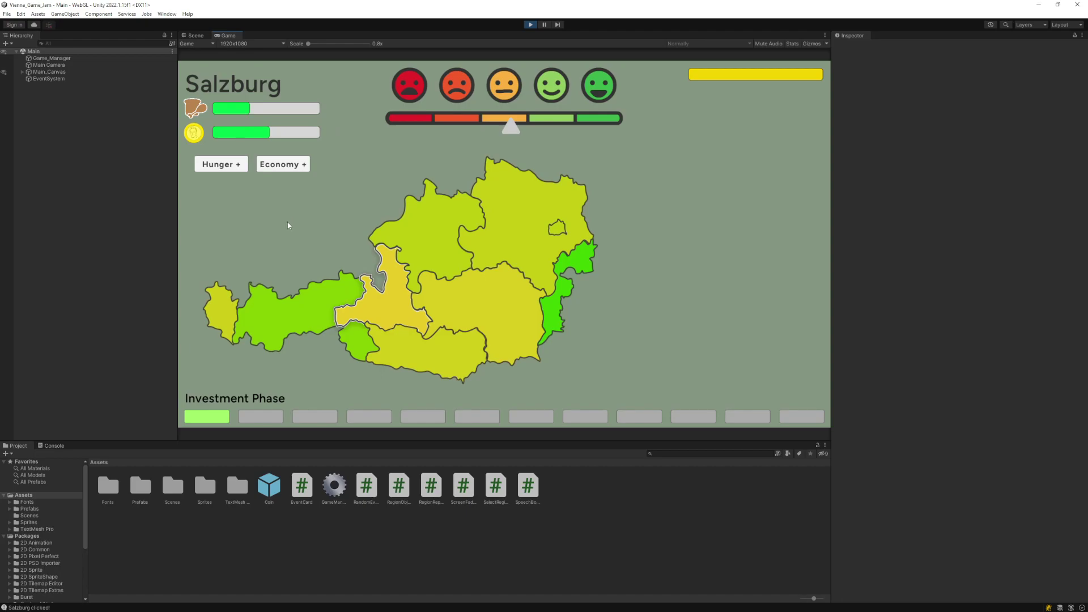
pyautogui.click(396, 305)
# - Check the stats of Lower Austria, Burgenland, Salzburg, Tyrol and Vorarlberg on the map
pyautogui.click(542, 261)
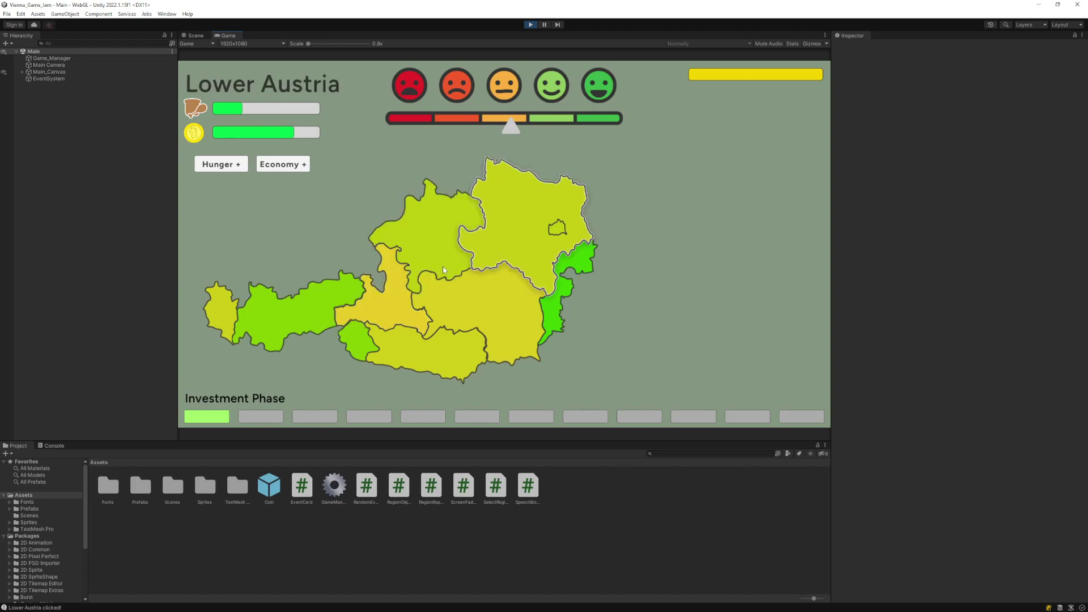
pyautogui.click(559, 312)
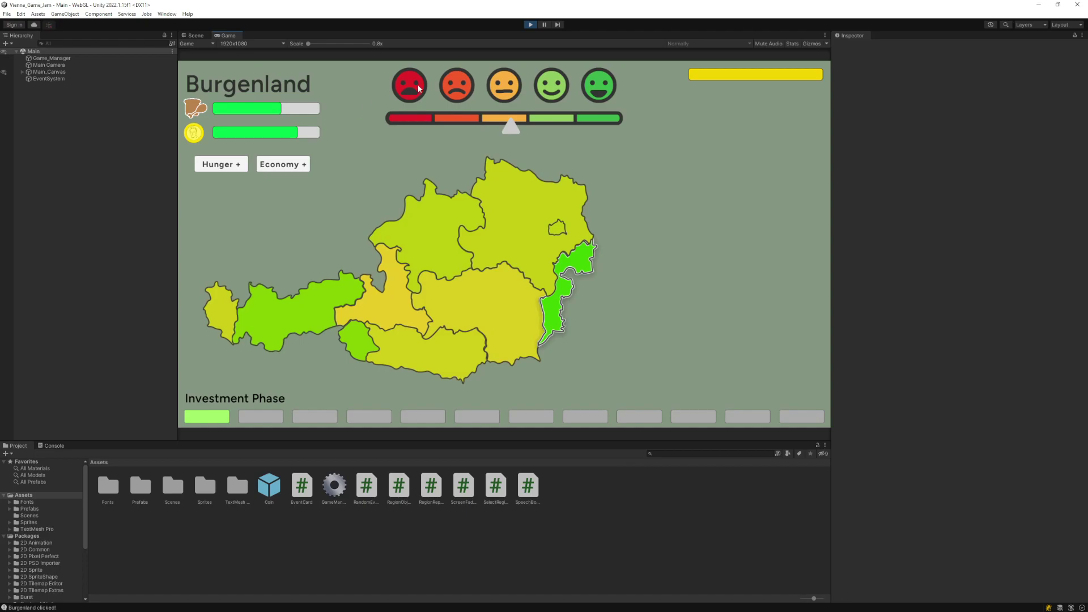
pyautogui.click(336, 309)
pyautogui.click(220, 318)
pyautogui.click(220, 315)
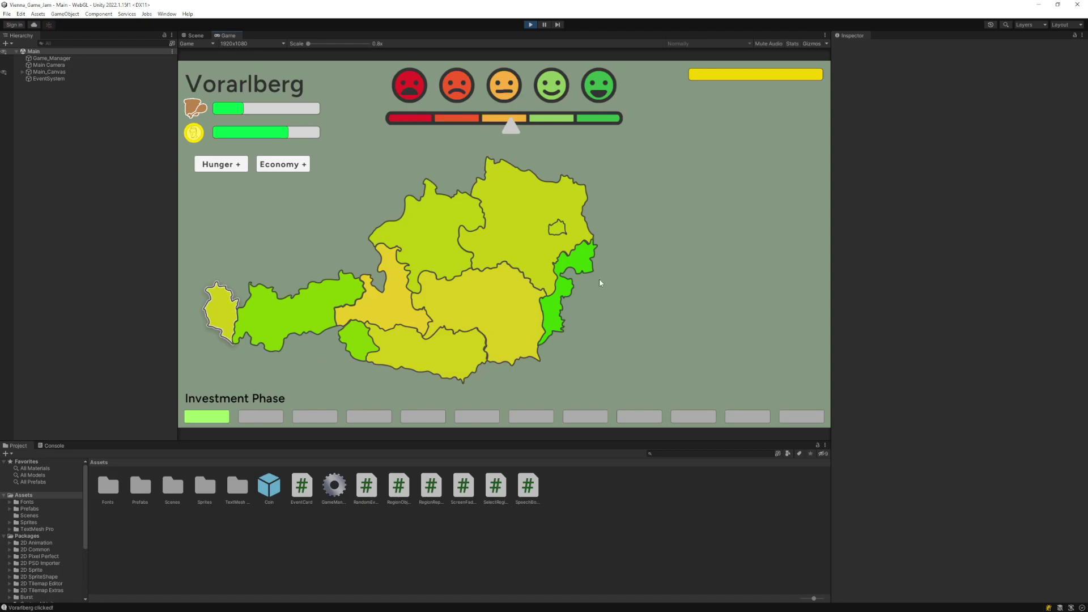
# - Look over Styria, Lower Austria, Upper Austria, Salzburg and Carinthia on the map
pyautogui.click(482, 317)
pyautogui.click(472, 235)
pyautogui.click(422, 250)
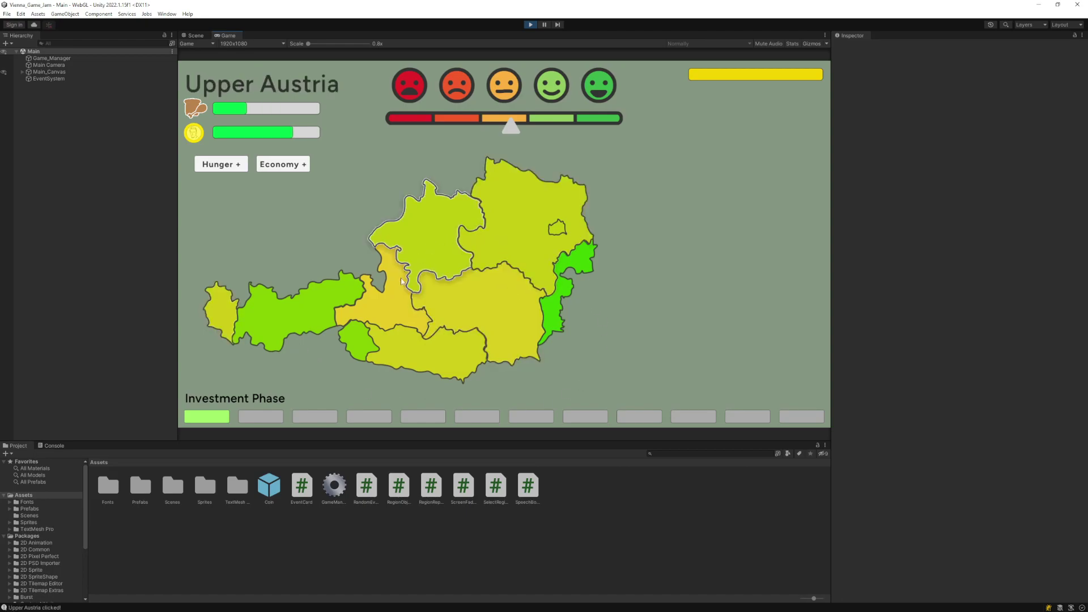
pyautogui.click(401, 280)
pyautogui.click(486, 312)
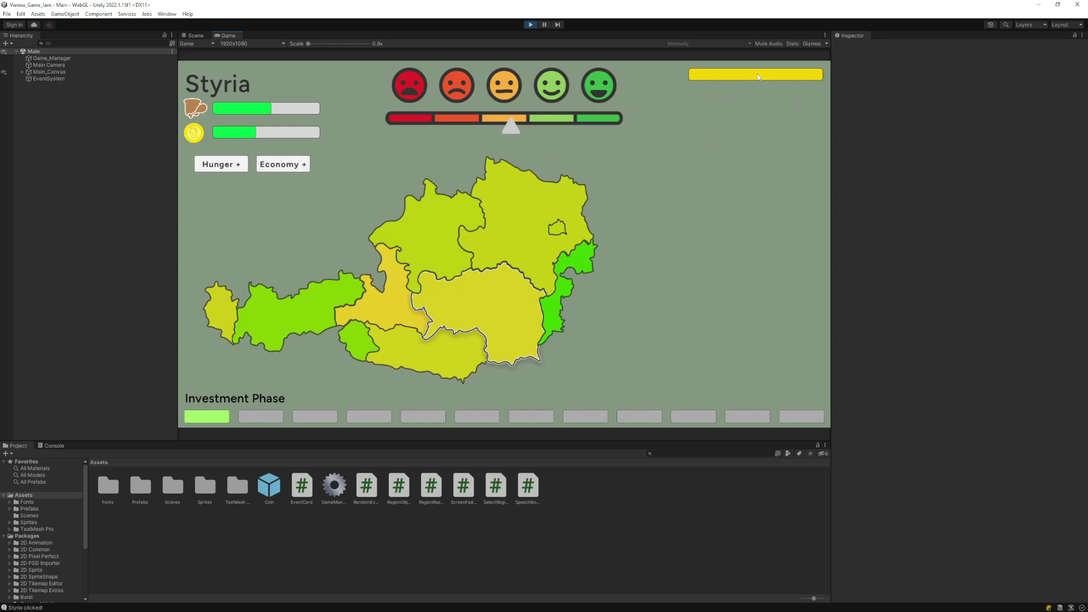
pyautogui.click(396, 297)
pyautogui.click(468, 324)
pyautogui.click(437, 343)
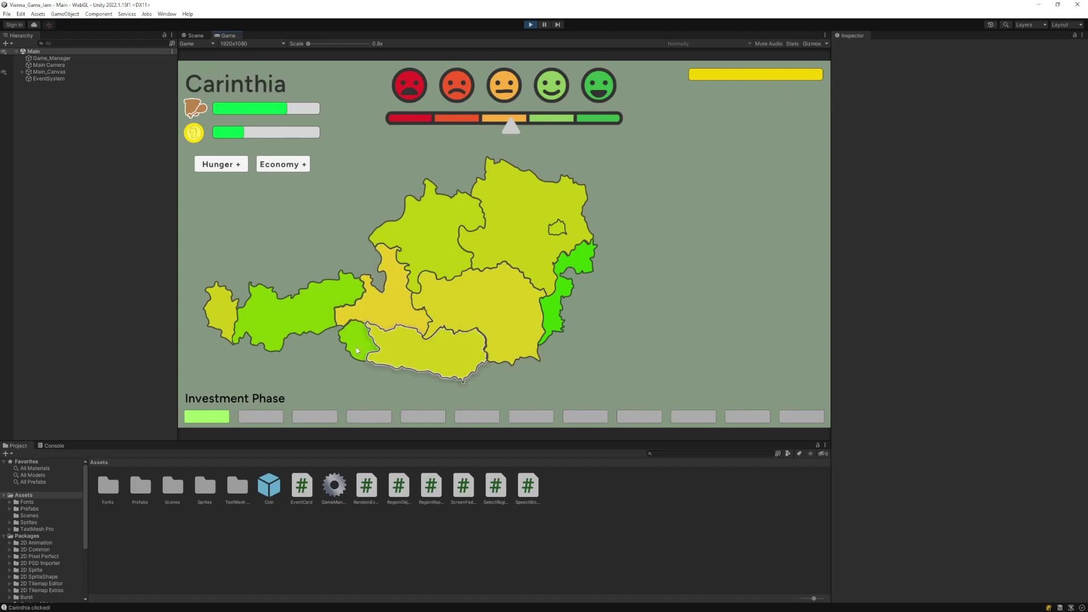
# - Invest 10 each in Vorarlberg's and Salzburg's hunger
pyautogui.click(405, 354)
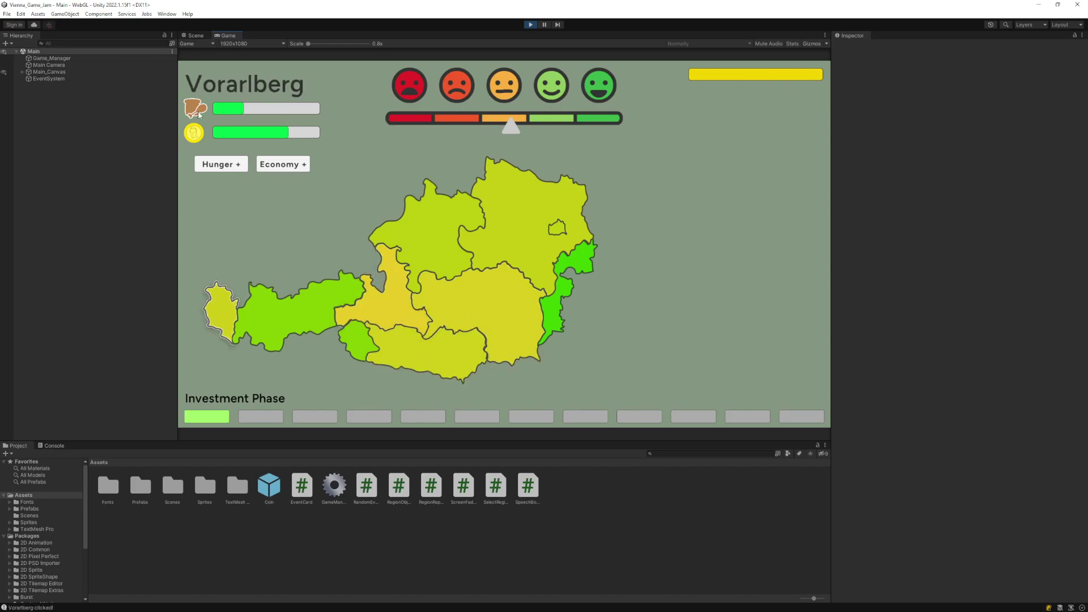
pyautogui.click(229, 166)
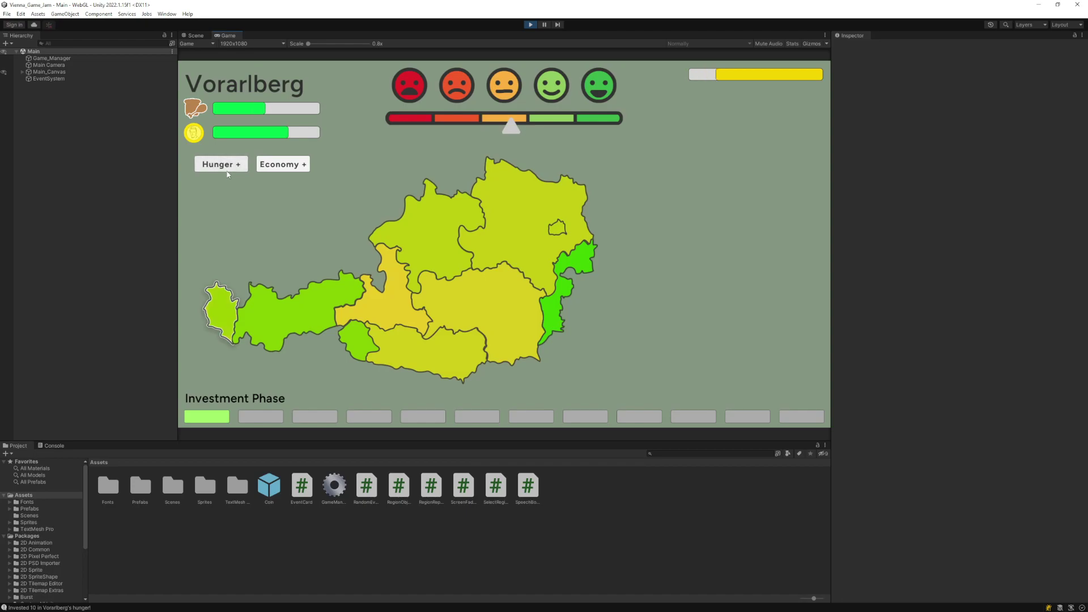
pyautogui.click(391, 312)
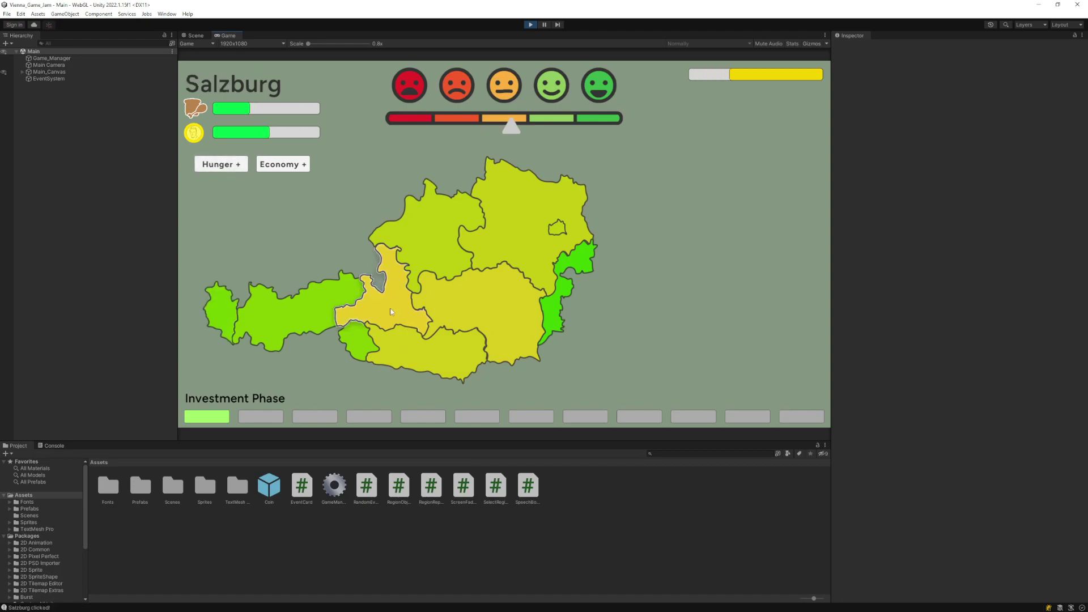
pyautogui.click(244, 167)
# - Invest in Carinthia's and Styria's economy and spend the rest on Lower Austria's hunger
pyautogui.click(437, 360)
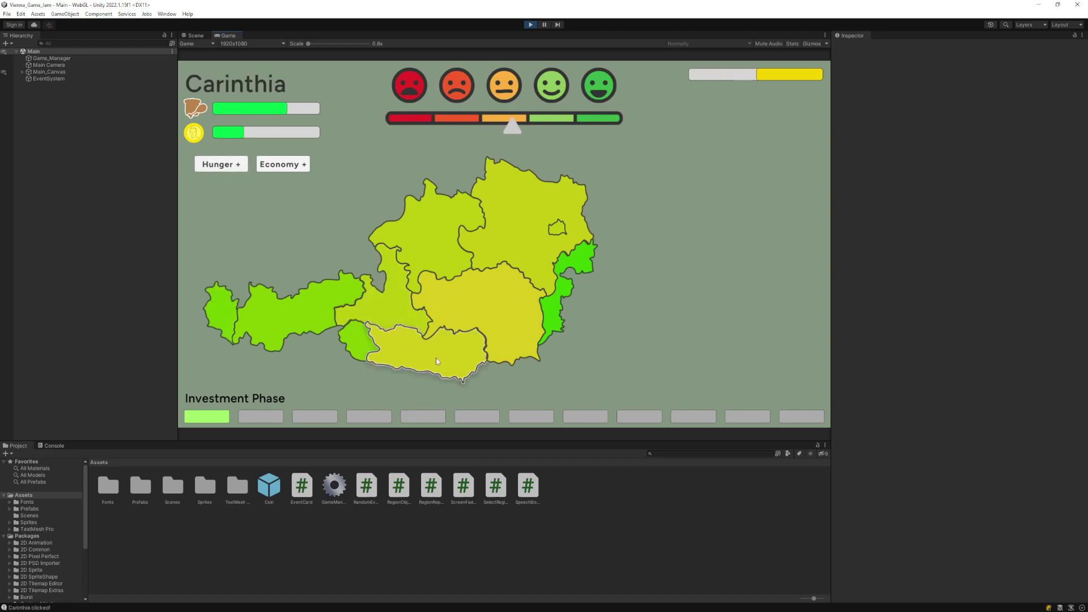
pyautogui.click(286, 168)
pyautogui.click(288, 168)
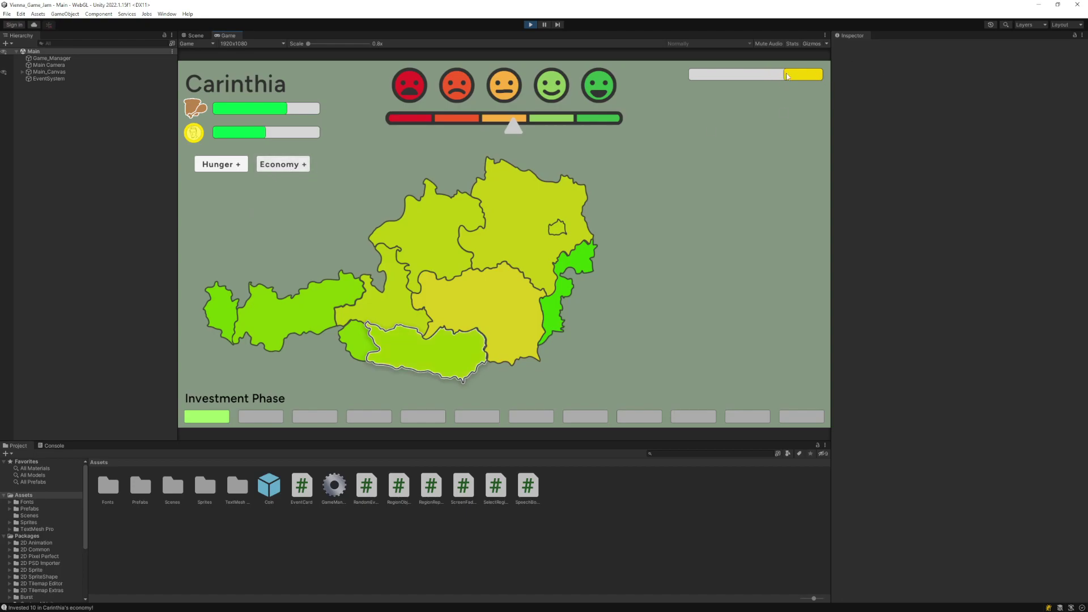
pyautogui.click(516, 309)
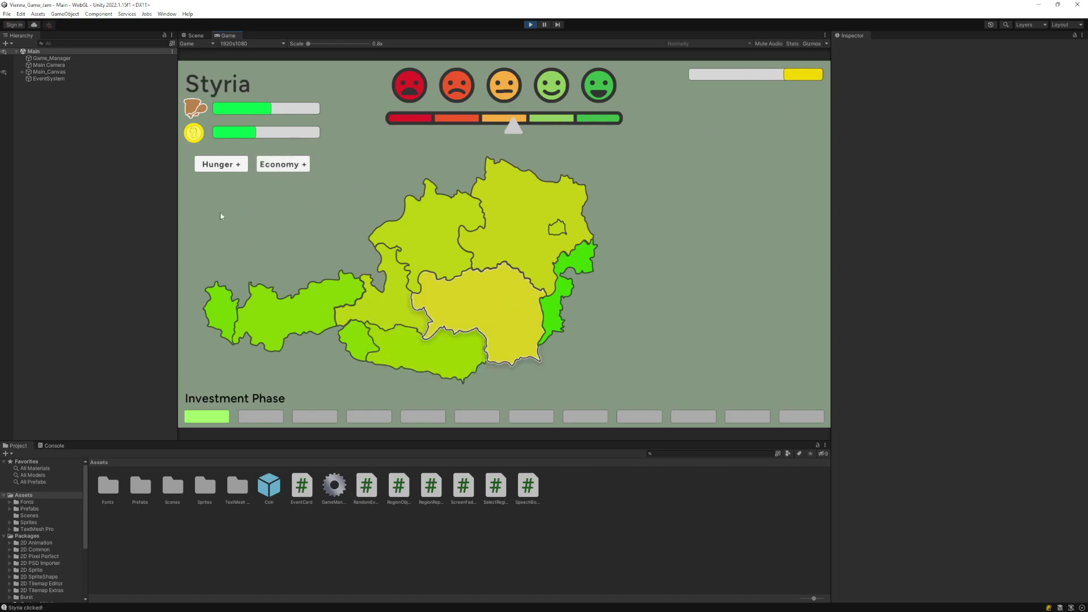
pyautogui.click(281, 164)
pyautogui.click(557, 228)
pyautogui.click(509, 240)
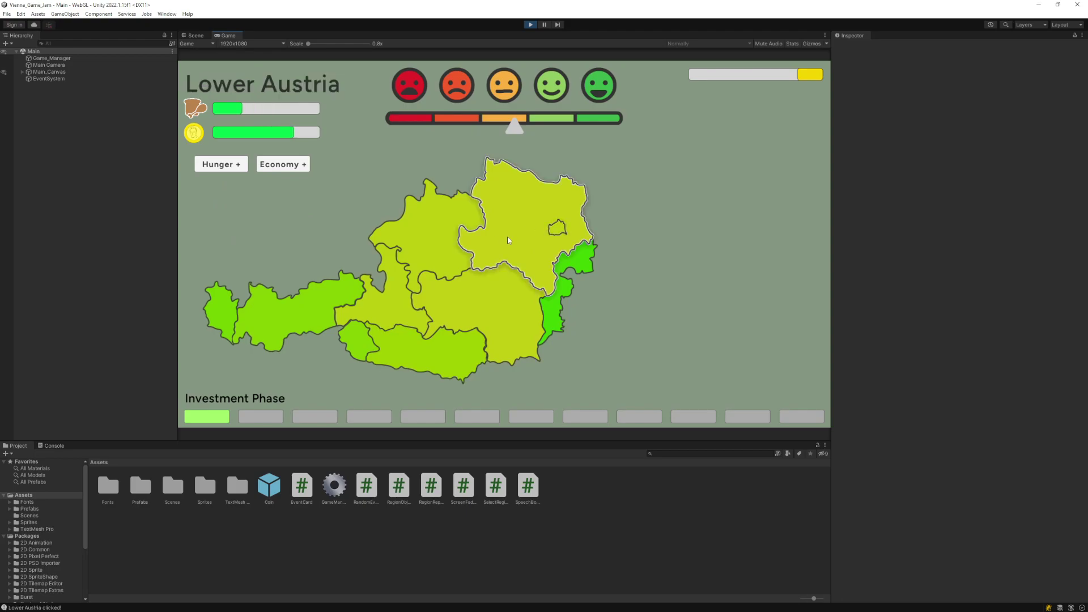
pyautogui.click(222, 165)
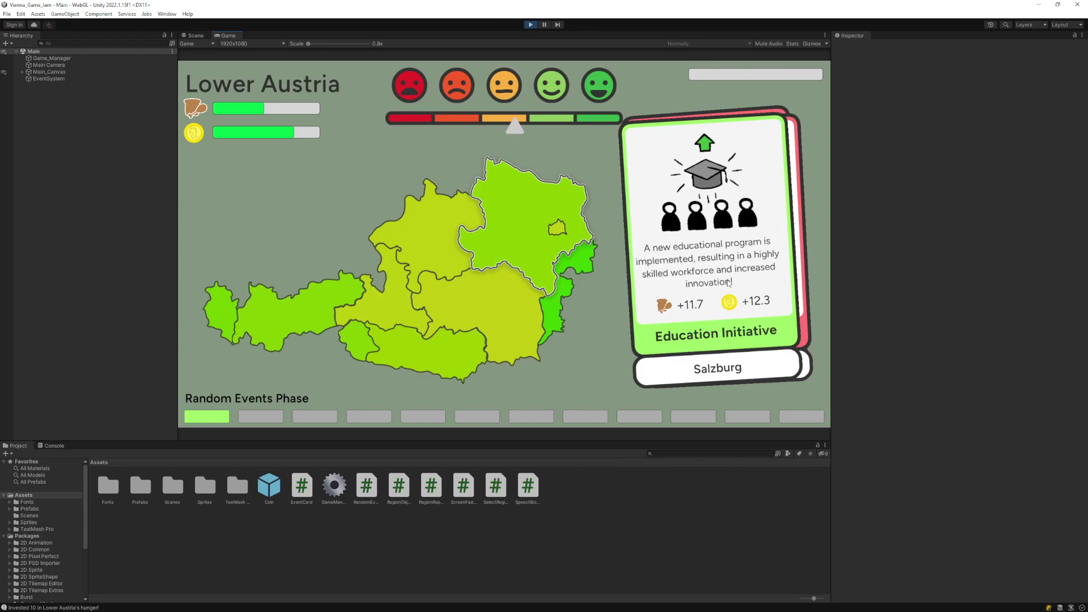
# - Select Salzburg on the map to show its current hunger and economy bars
pyautogui.click(410, 304)
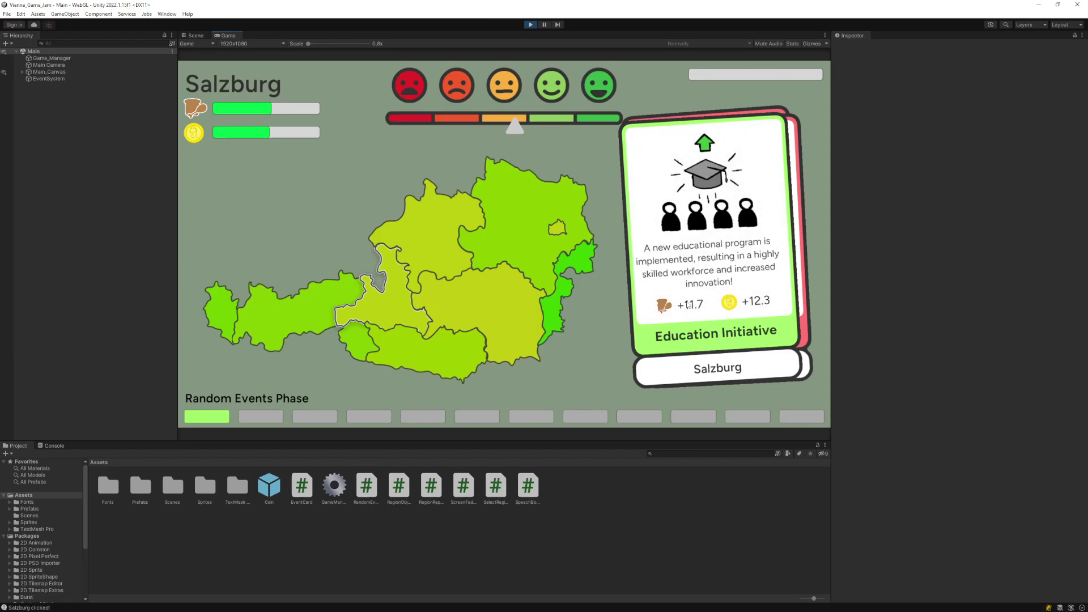
# - Apply the Education Initiative to Salzburg, Energy Crisis to Carinthia and recession to Vorarlberg
pyautogui.click(657, 307)
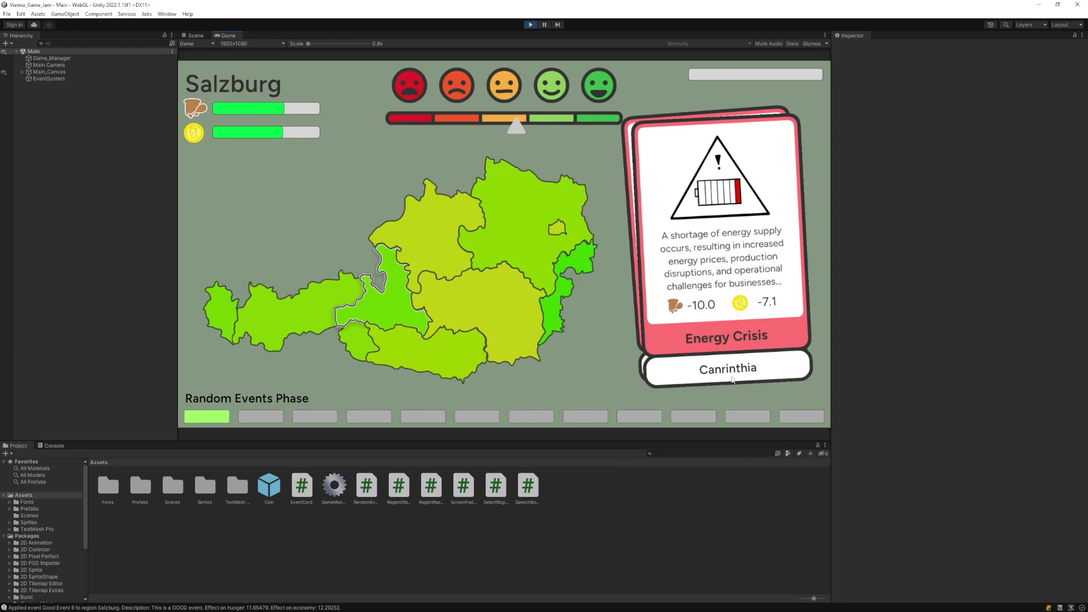
pyautogui.click(418, 339)
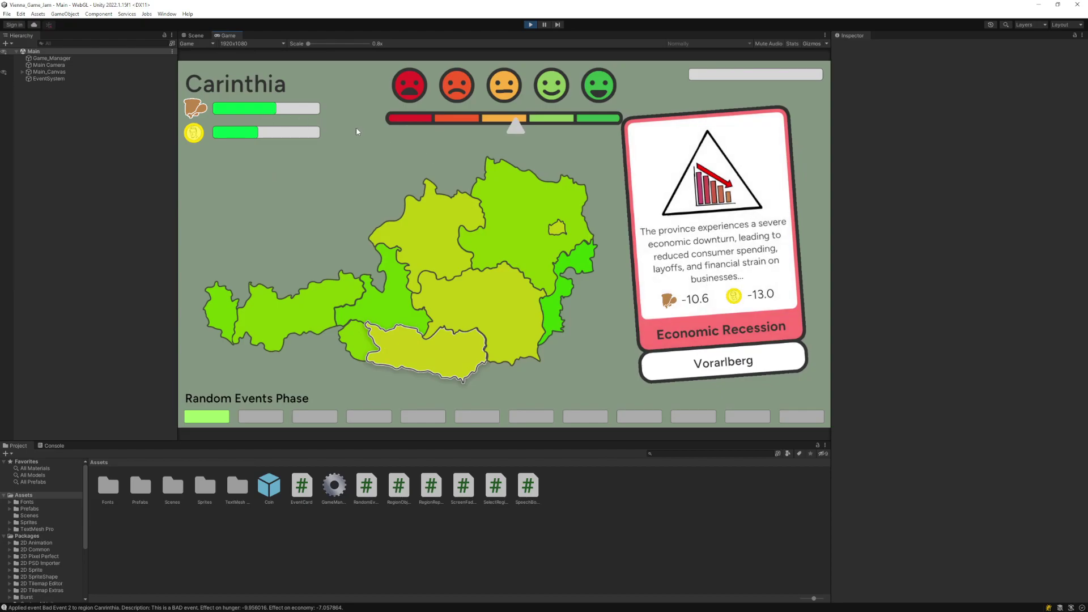
pyautogui.click(228, 312)
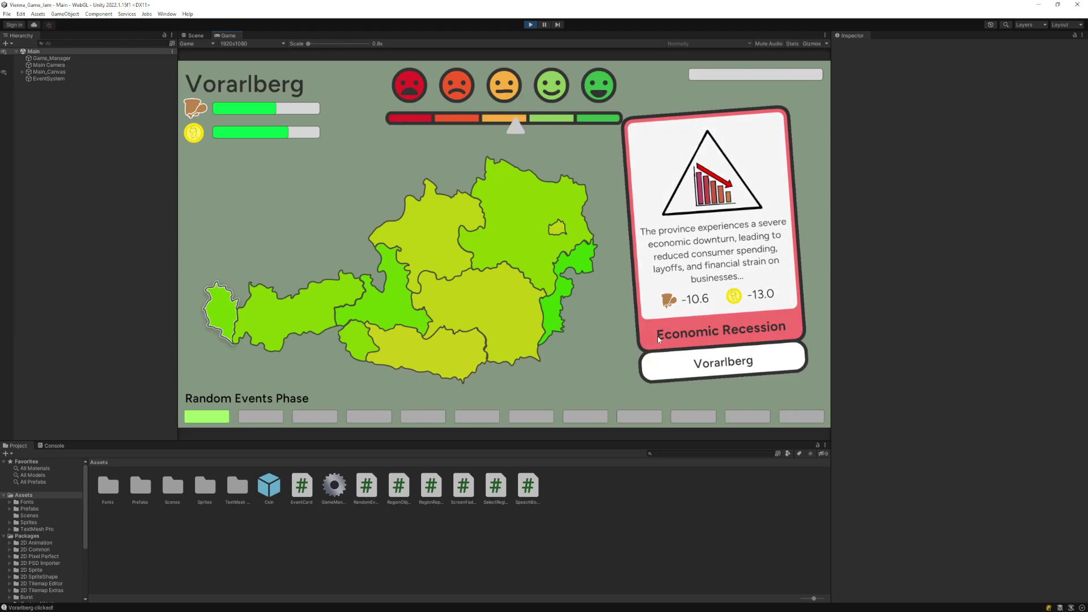
pyautogui.click(744, 299)
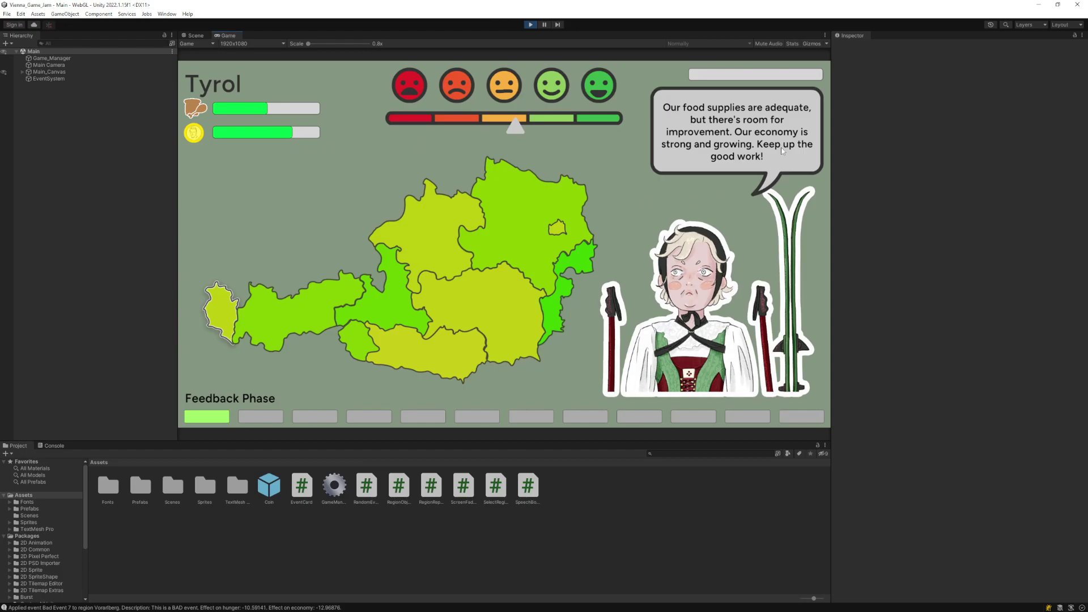
# - Cycle through Salzburg, Styria, Burgenland, Upper and Lower Austria feedback into the next Investment Phase
pyautogui.click(725, 364)
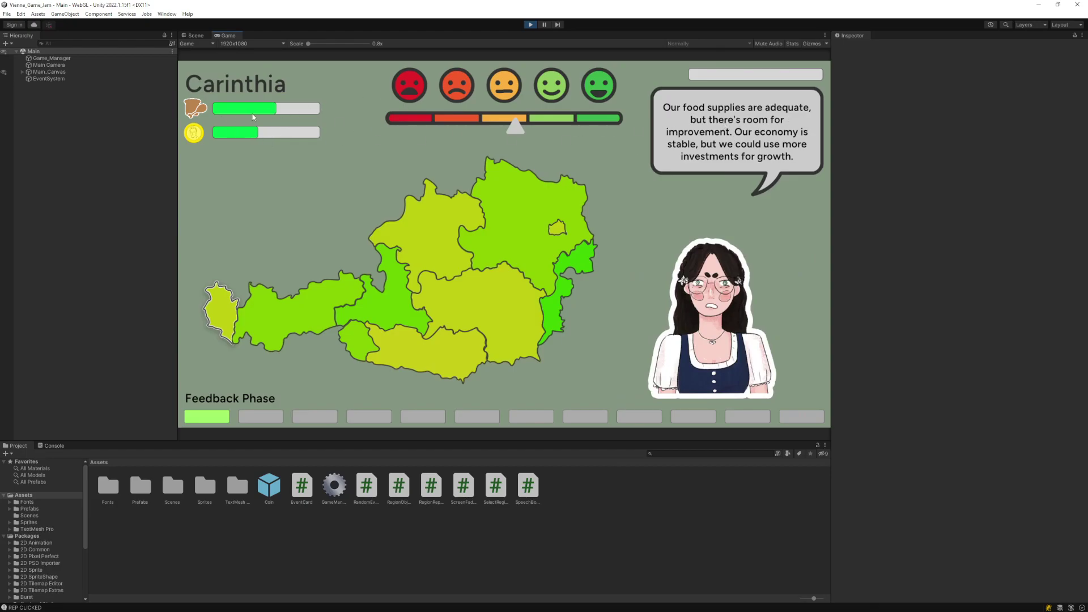
pyautogui.click(775, 374)
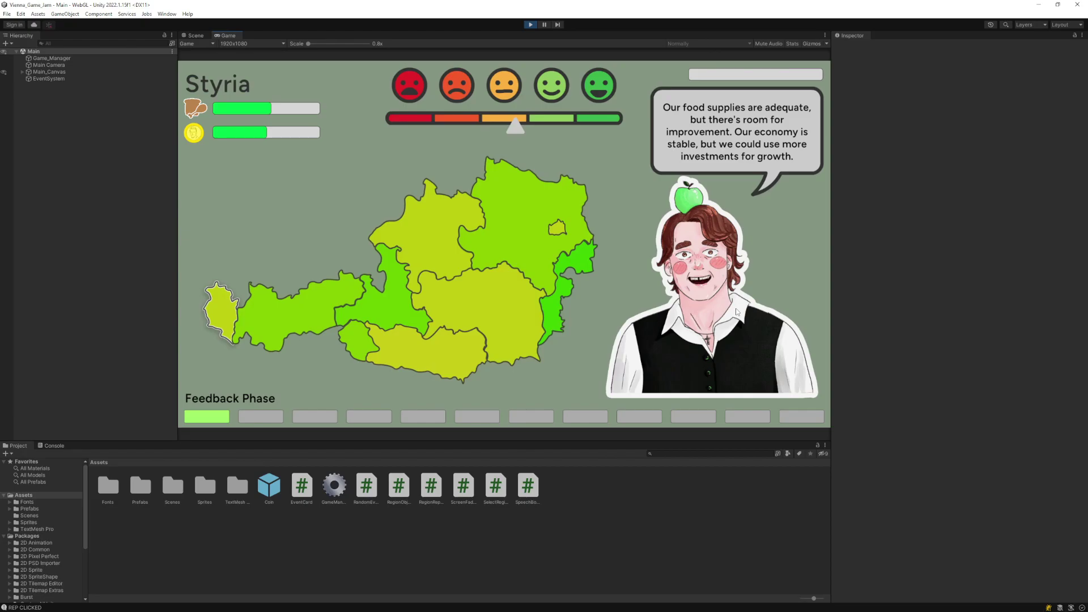
pyautogui.click(701, 312)
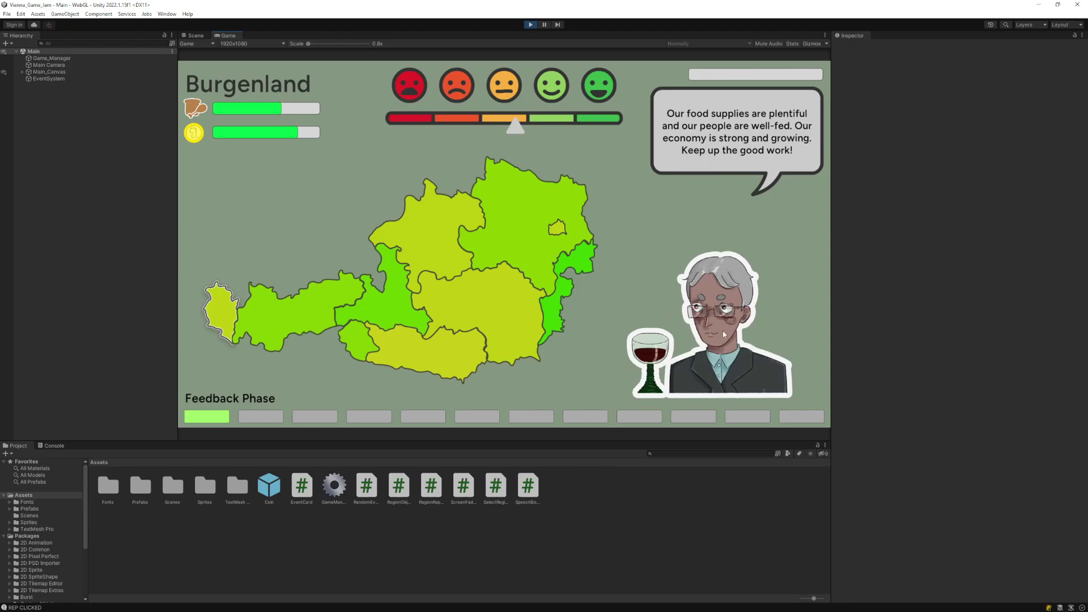
pyautogui.click(724, 334)
pyautogui.click(717, 334)
pyautogui.click(711, 332)
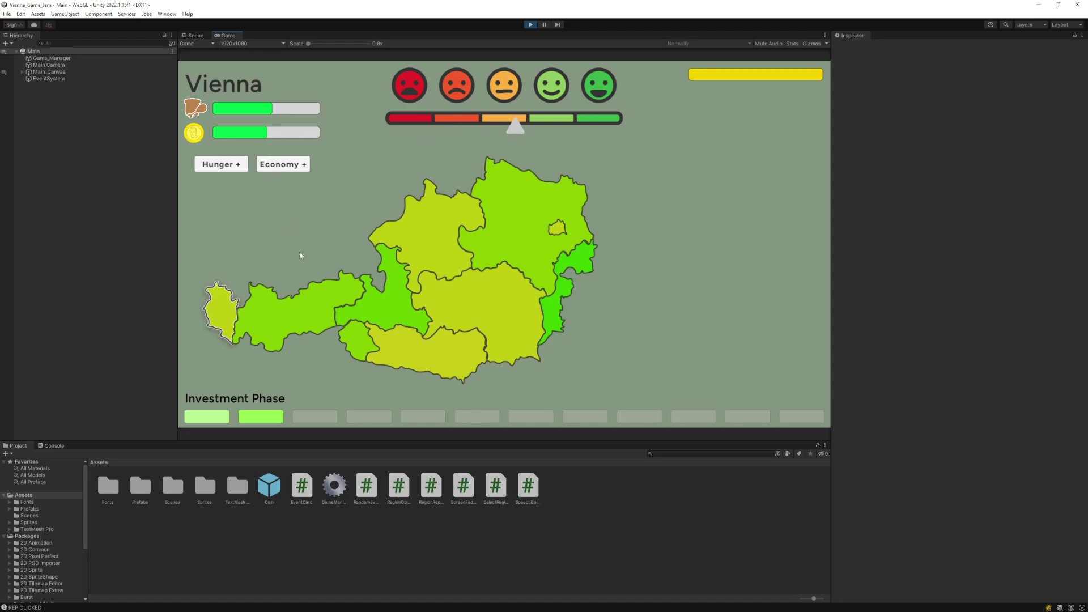
# - Put 10 into Carinthia's economy and 10 into Vorarlberg's hunger
pyautogui.click(490, 298)
pyautogui.click(427, 361)
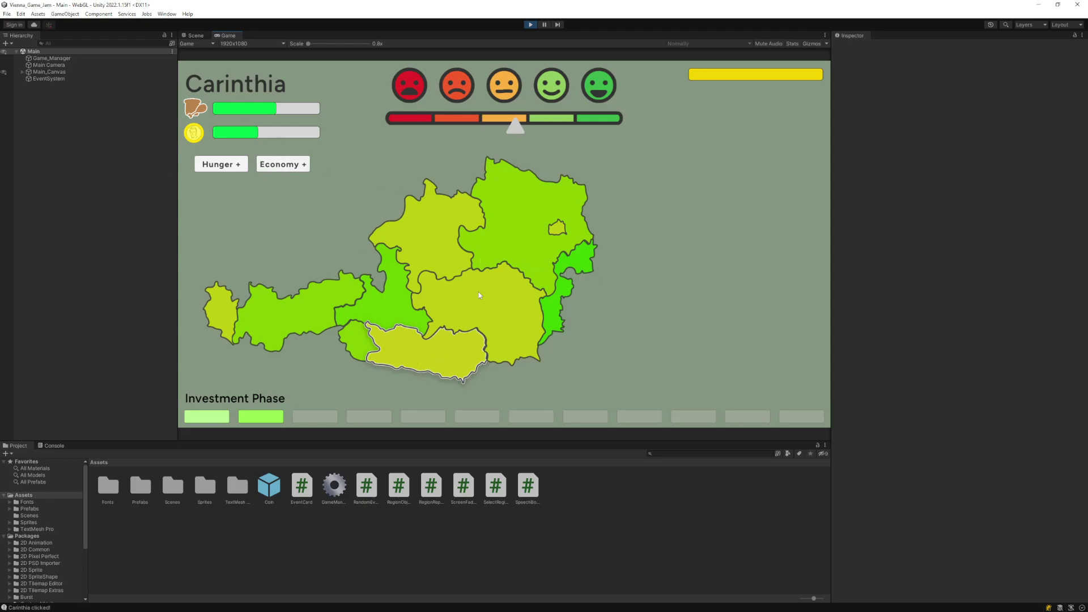
pyautogui.click(283, 164)
pyautogui.click(226, 317)
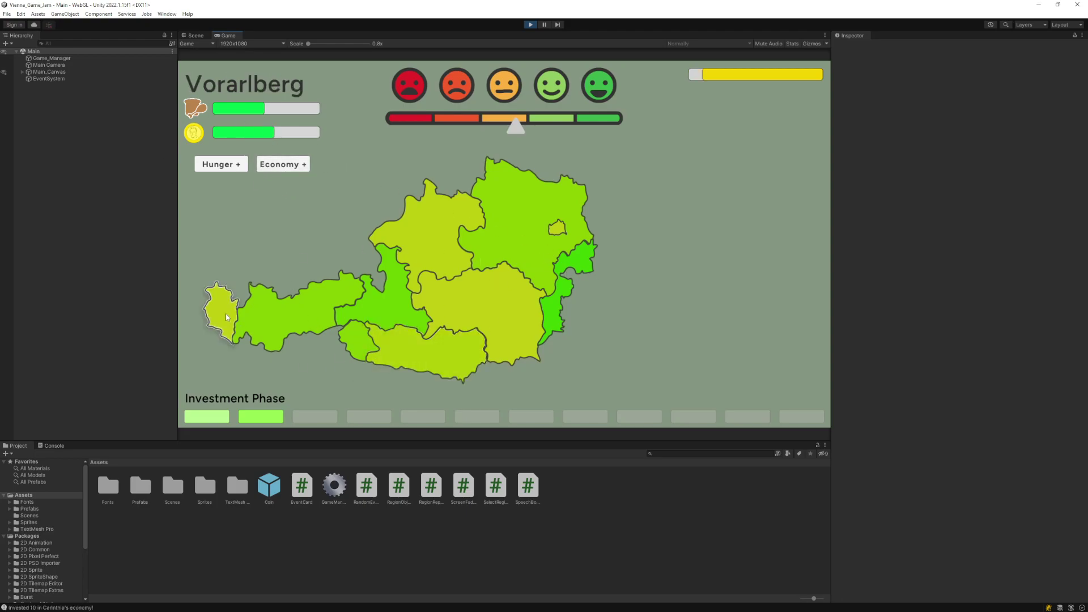
pyautogui.click(218, 164)
# - Invest 10 each in Upper Austria's hunger and Styria's and Vienna's economy
pyautogui.click(425, 238)
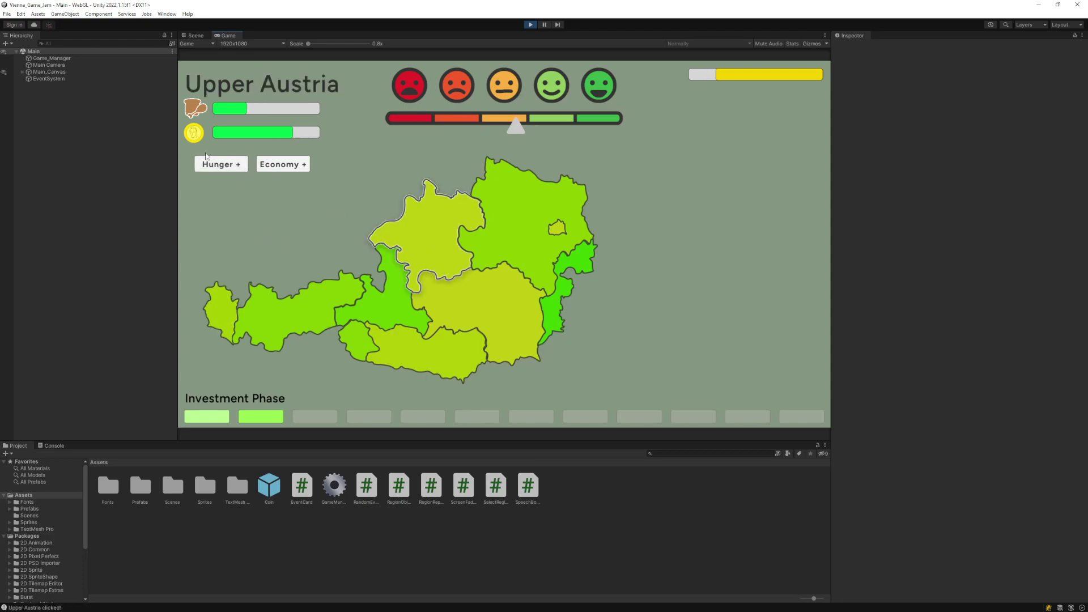
pyautogui.click(228, 166)
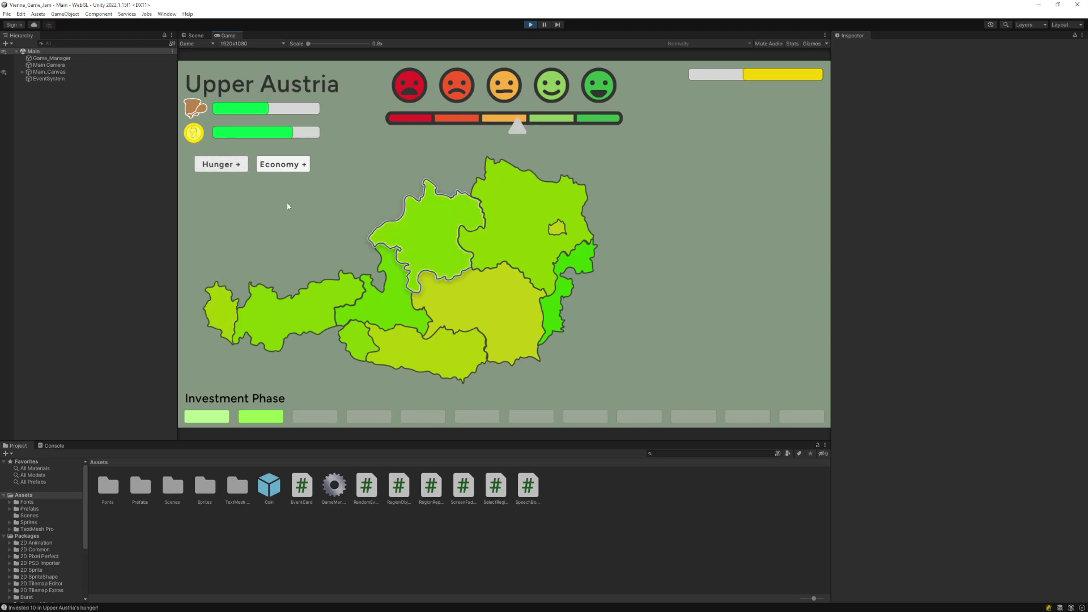
pyautogui.click(499, 301)
pyautogui.click(281, 166)
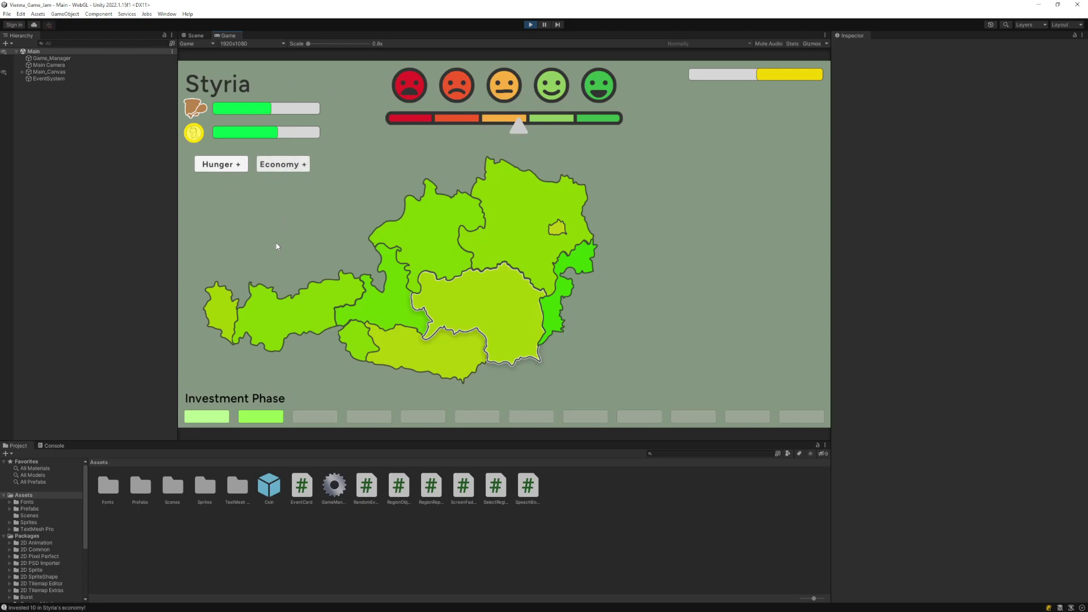
pyautogui.click(557, 238)
pyautogui.click(269, 169)
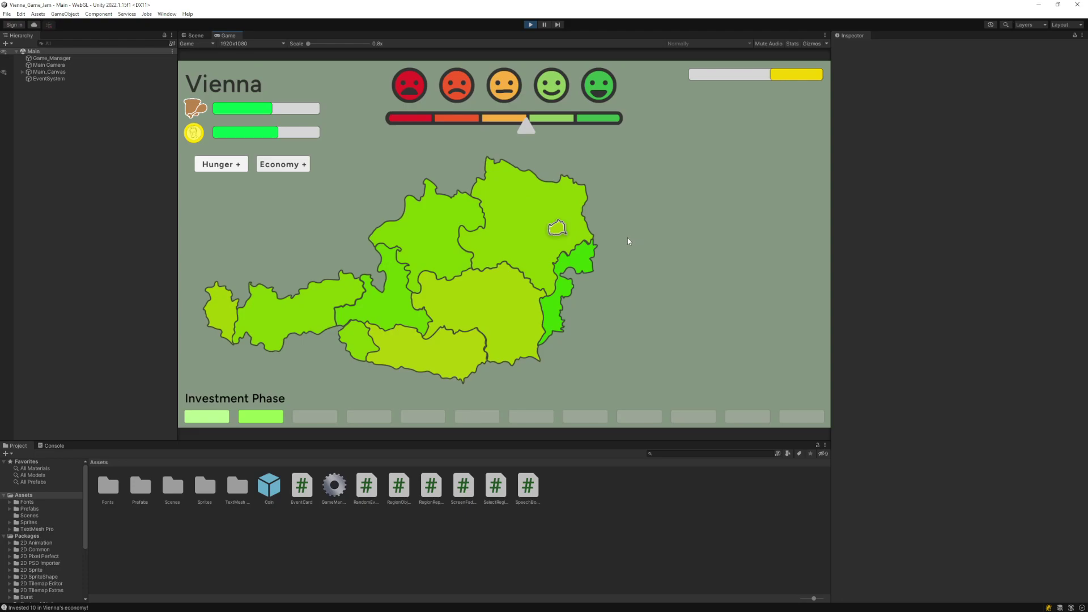
# - Expand Main_Canvas > Map > Regions, inspect Vienna and Vorarlberg, then select Vorarlberg on the map
pyautogui.click(22, 71)
pyautogui.click(28, 85)
pyautogui.click(35, 92)
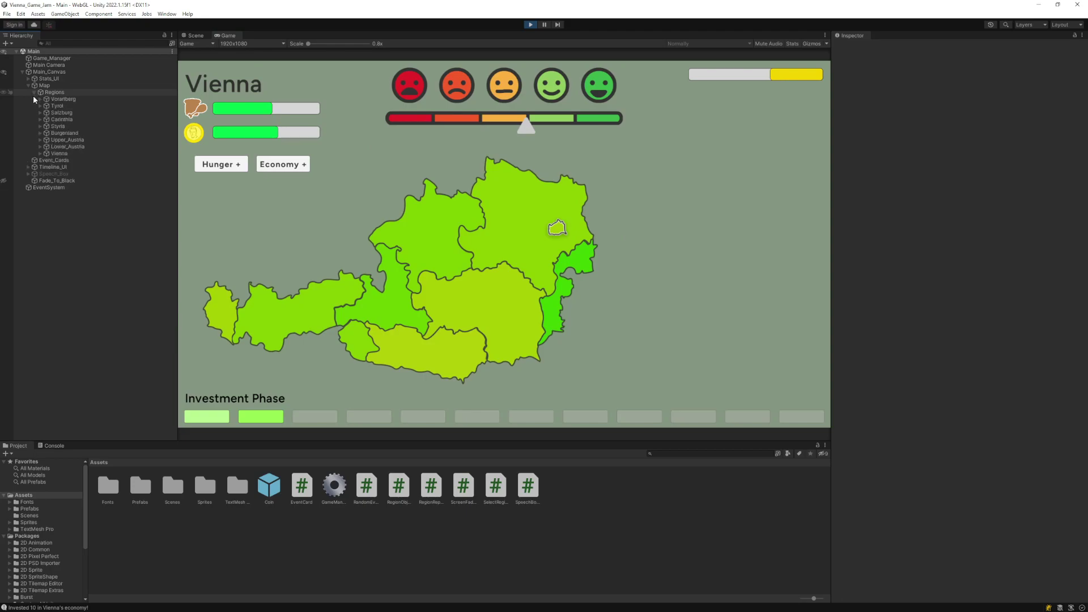
pyautogui.click(59, 154)
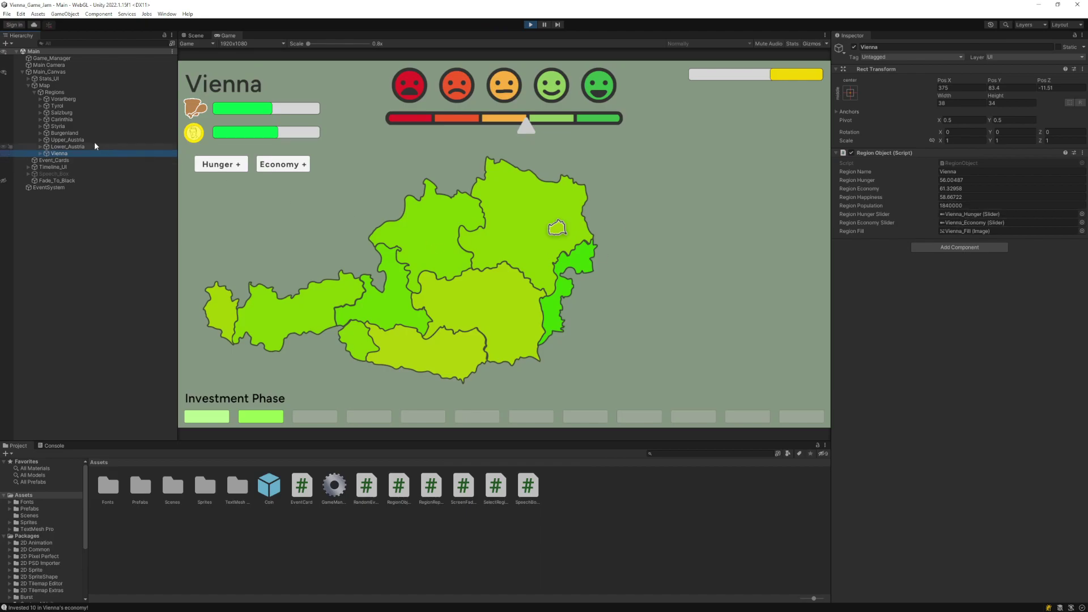
pyautogui.click(64, 99)
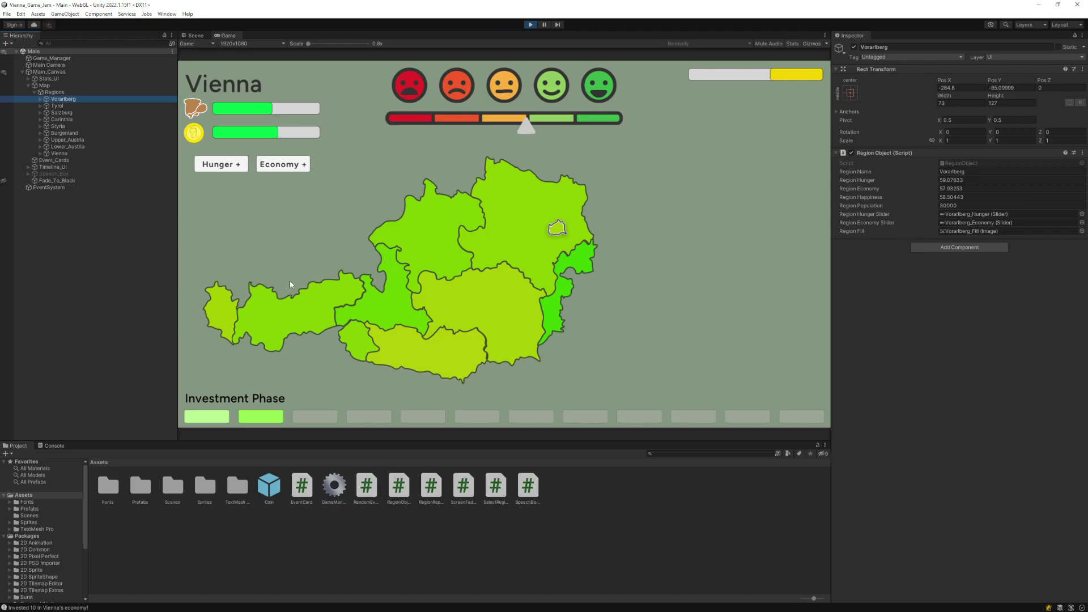
pyautogui.click(234, 298)
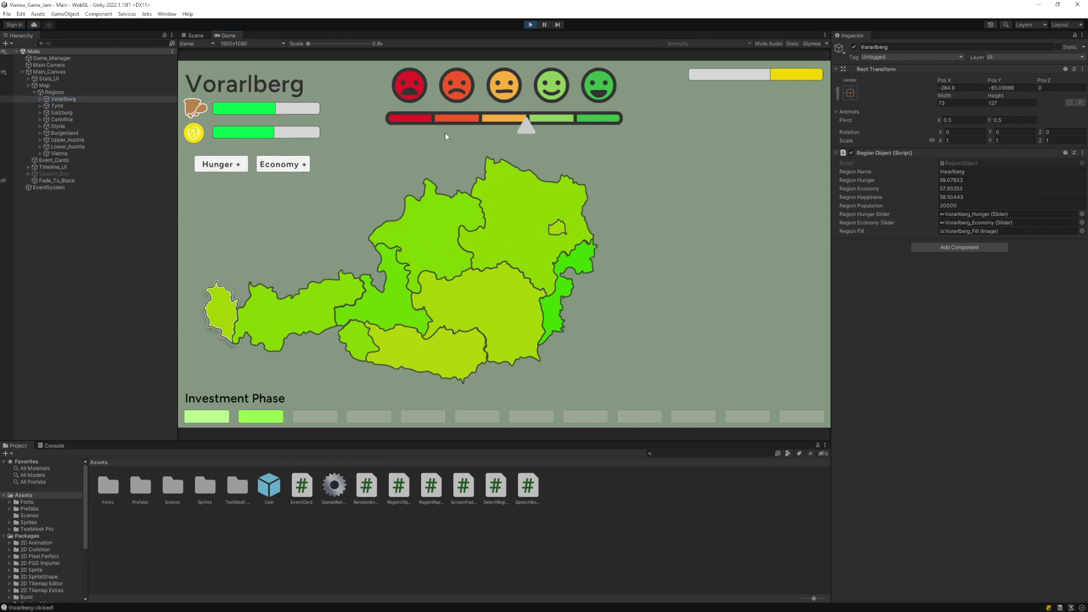
# - Put 10 into Vorarlberg's hunger, then 10 each into Vienna's hunger and economy
pyautogui.click(559, 229)
pyautogui.click(221, 336)
pyautogui.click(229, 171)
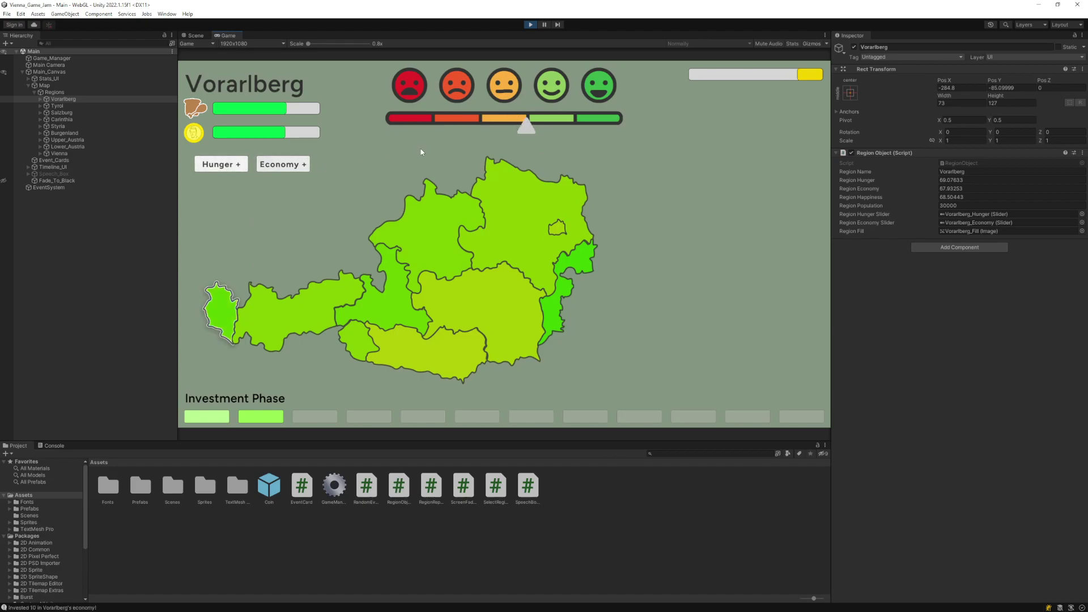
pyautogui.click(564, 235)
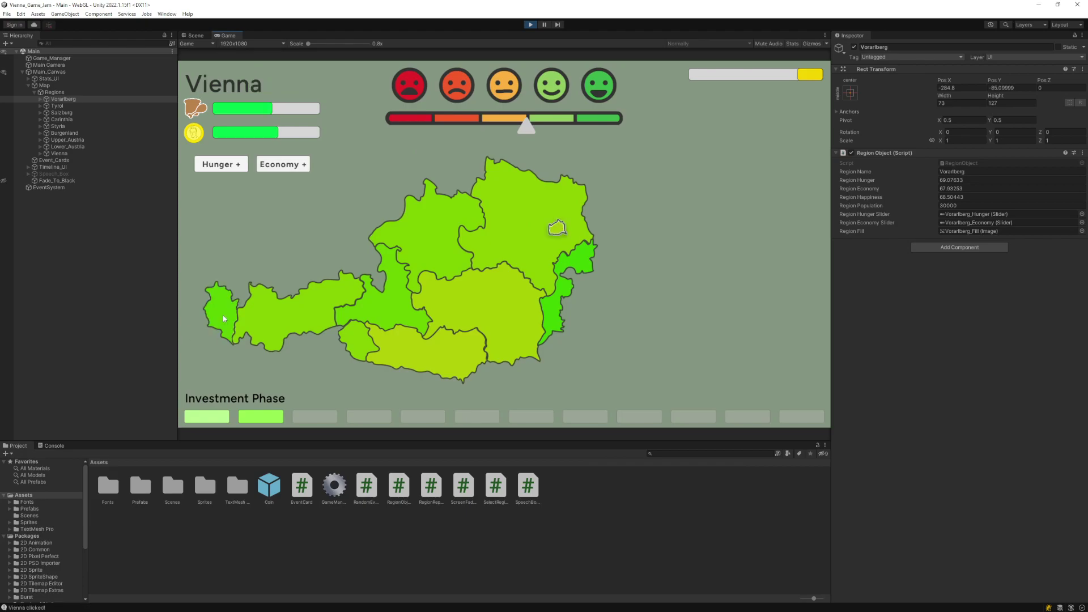
pyautogui.click(232, 168)
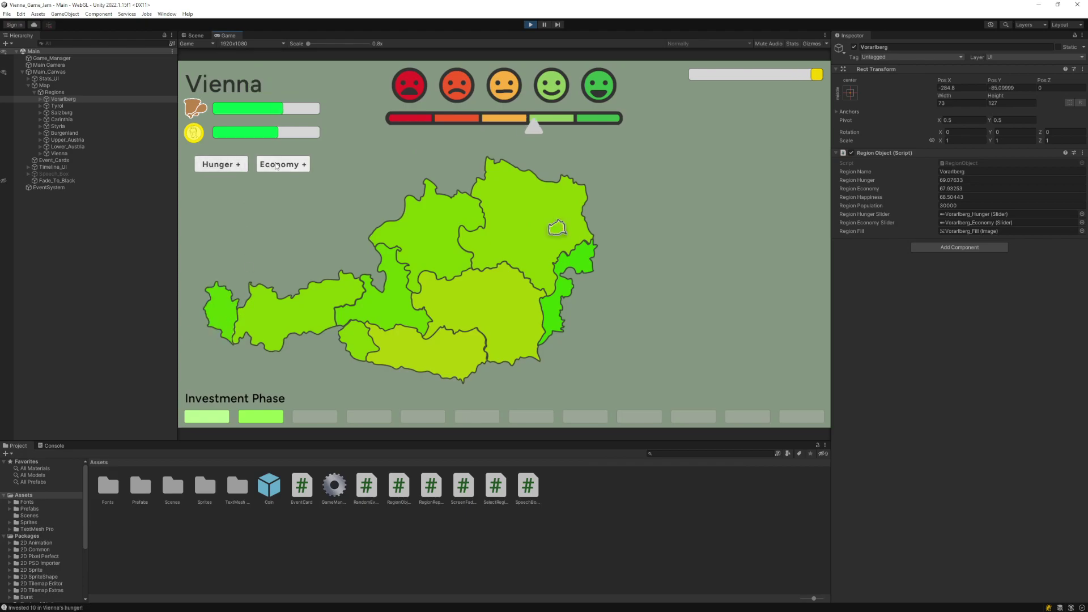
pyautogui.click(278, 164)
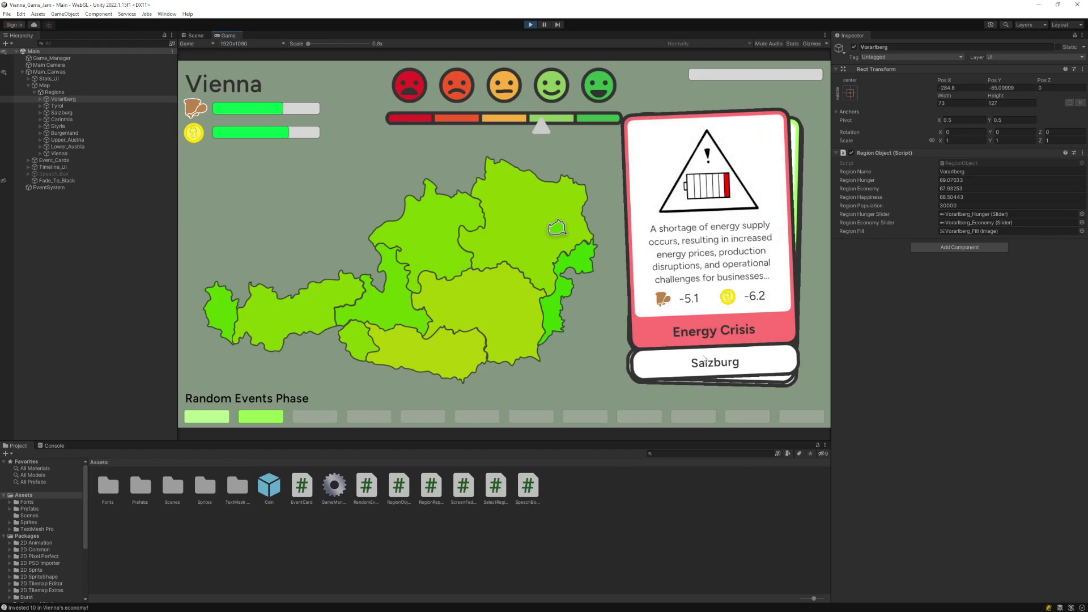
# - Apply Energy Crisis to Salzburg, Education Initiative to Burgenland and Scientific Advancement to Lower Austria
pyautogui.click(391, 310)
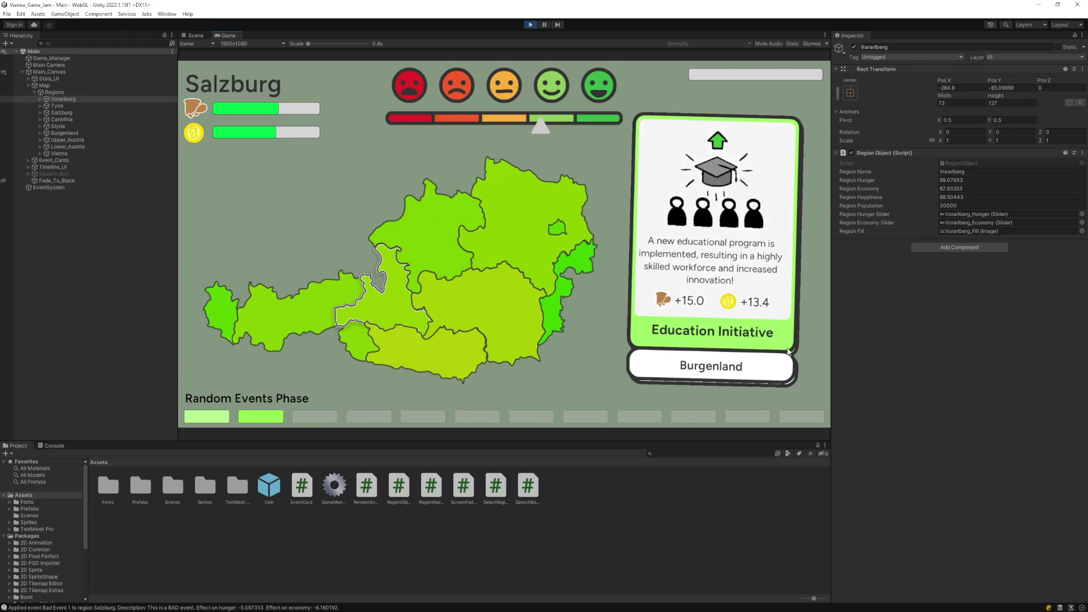
pyautogui.click(553, 315)
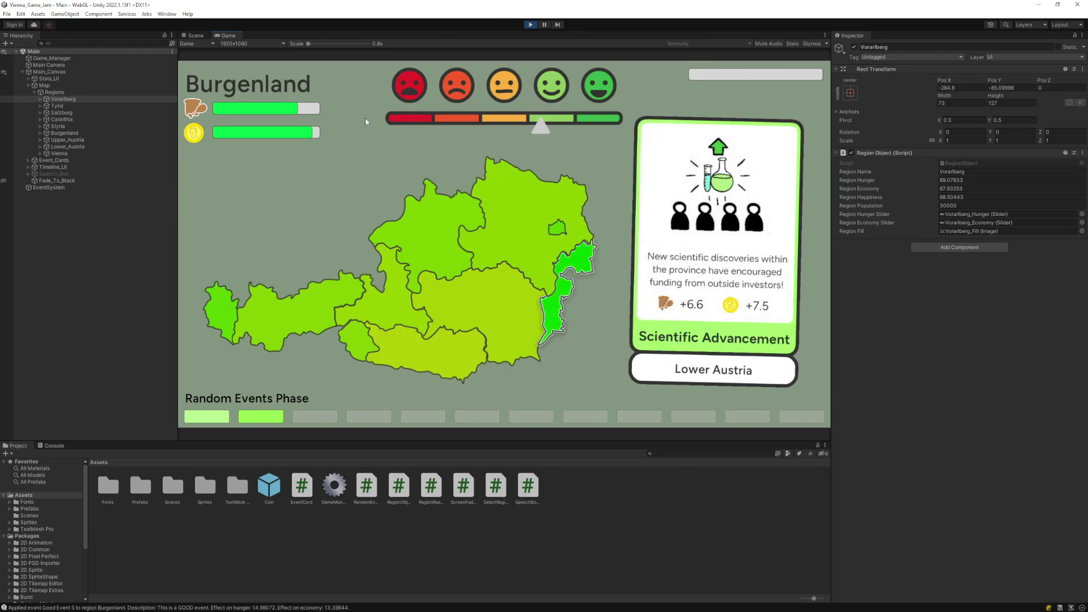
pyautogui.click(512, 249)
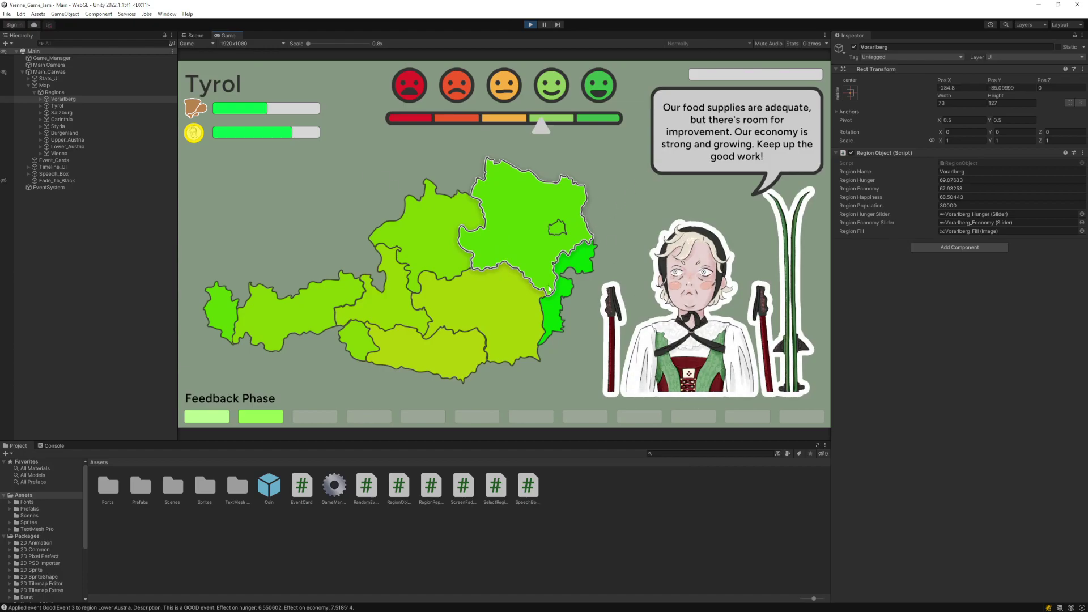
# - Go through each region's feedback until the third Investment Phase begins
pyautogui.click(693, 369)
pyautogui.click(703, 359)
pyautogui.click(704, 360)
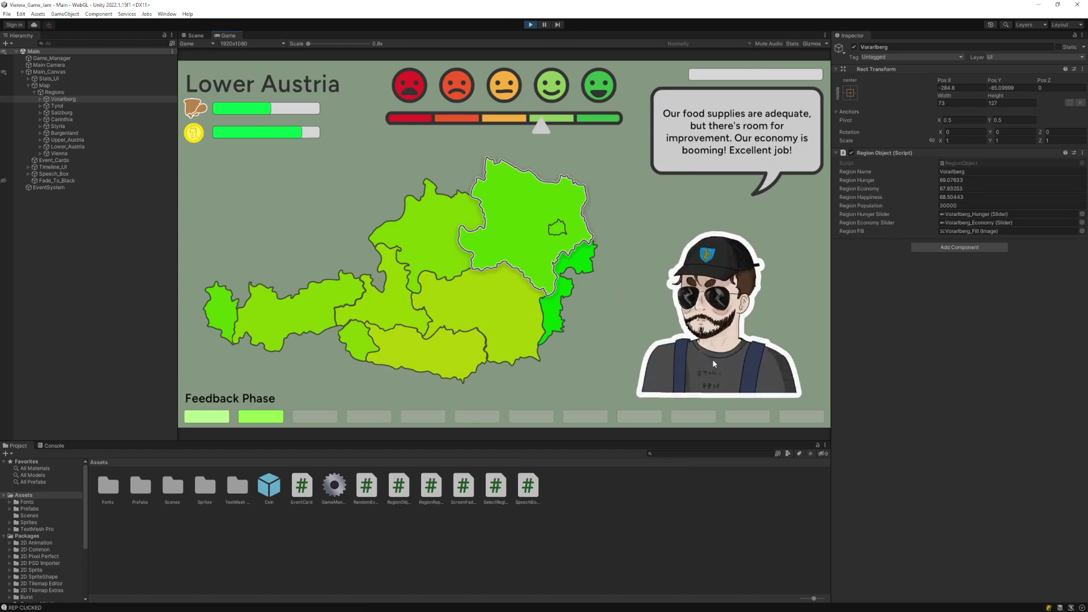
pyautogui.click(713, 359)
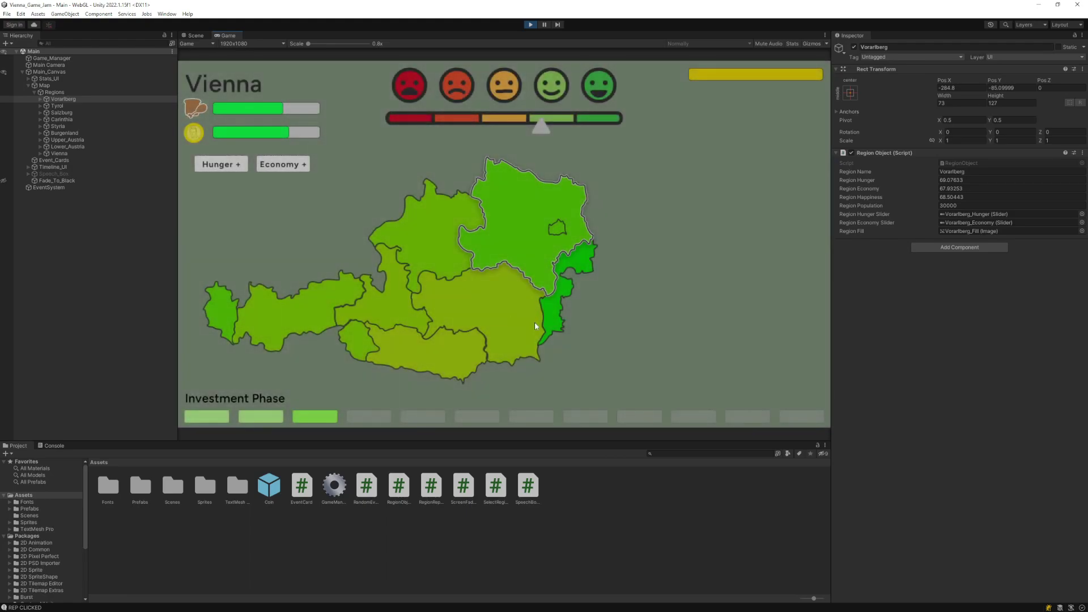
# - Look over Carinthia, Upper Austria, Salzburg, Lower Austria, Vienna and Styria on the map
pyautogui.click(445, 351)
pyautogui.click(444, 348)
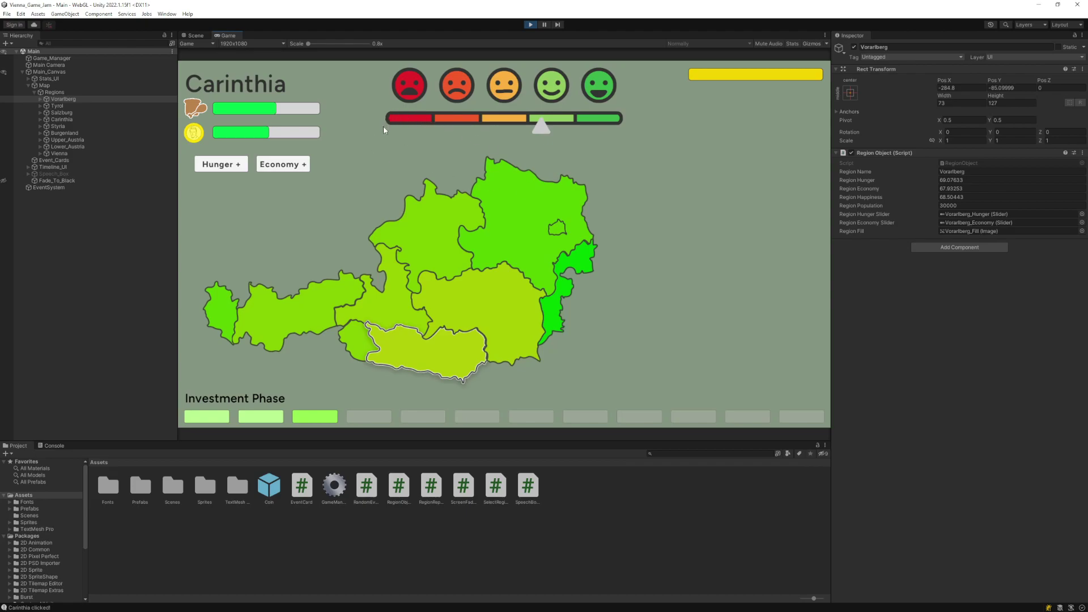
pyautogui.click(411, 228)
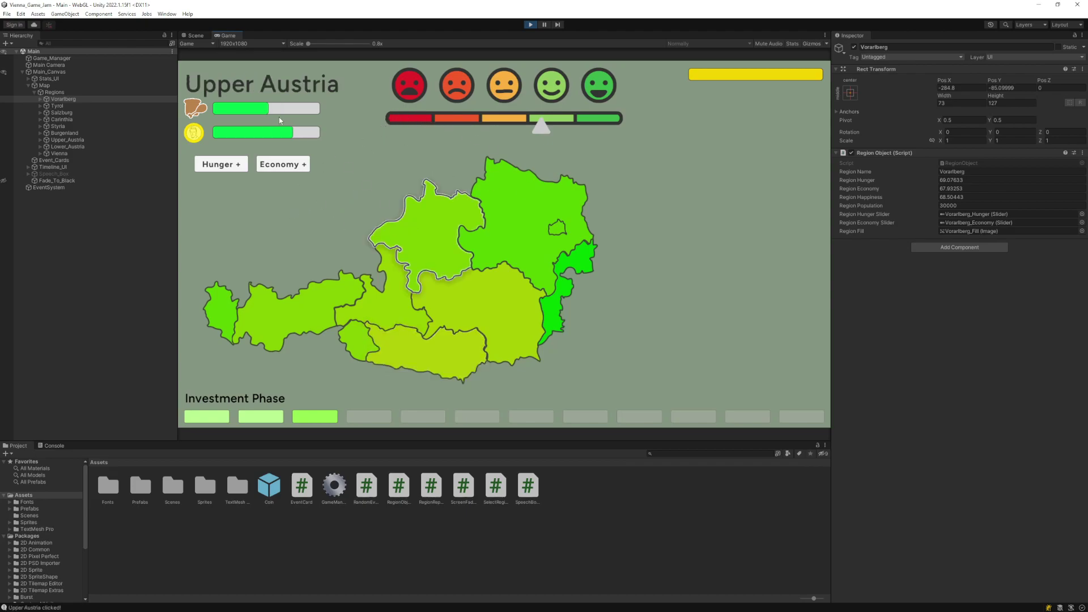
pyautogui.click(397, 295)
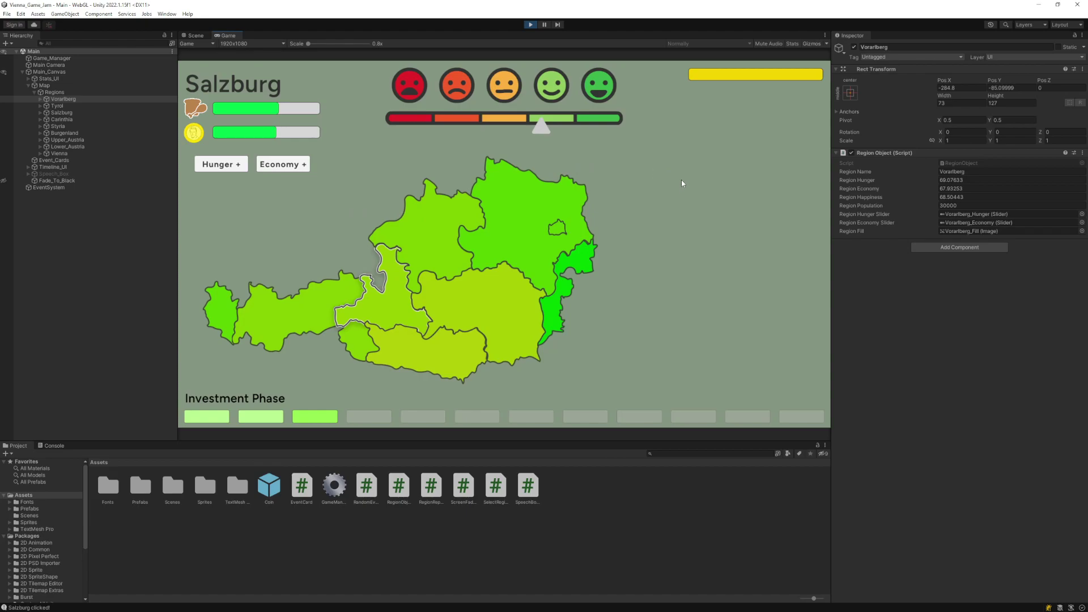
pyautogui.click(570, 216)
pyautogui.click(557, 228)
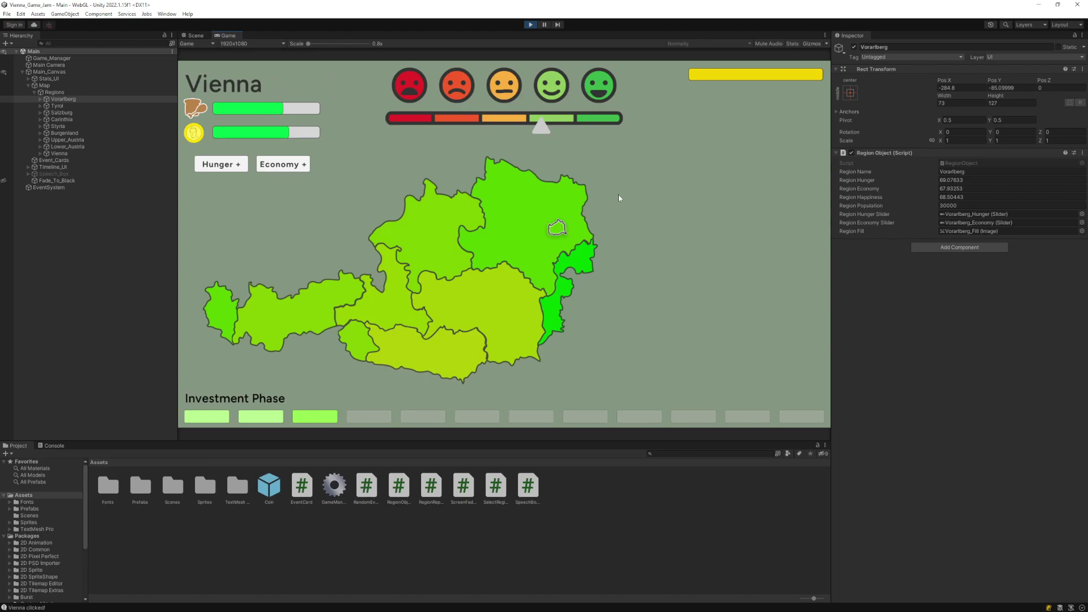
pyautogui.click(487, 301)
# - Invest 10 in hunger for Carinthia, Styria, Upper Austria and Tyrol, and 10 in Salzburg's economy
pyautogui.click(454, 351)
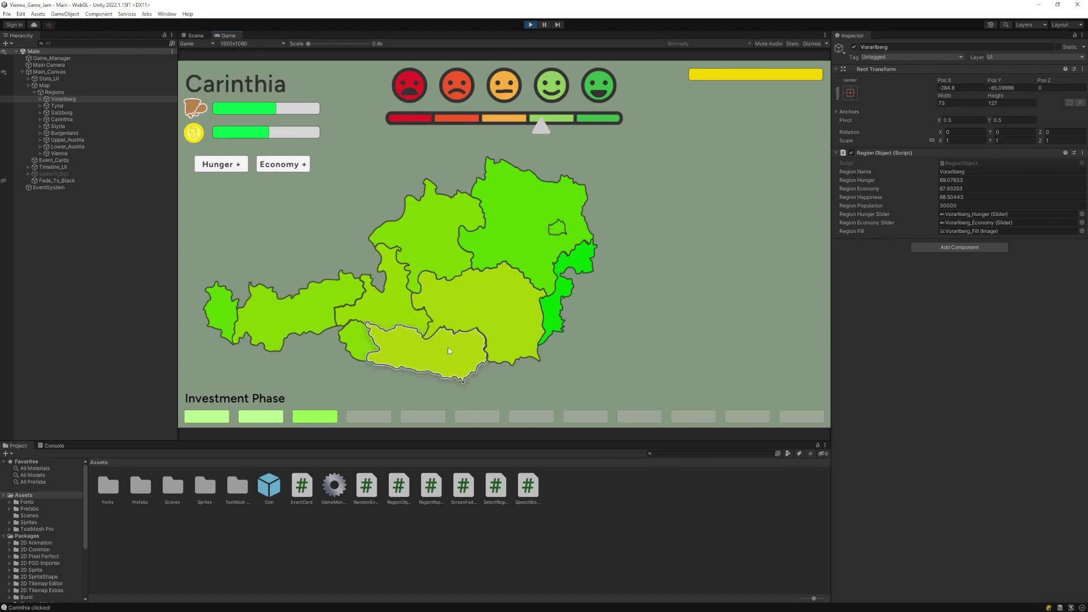
pyautogui.click(222, 165)
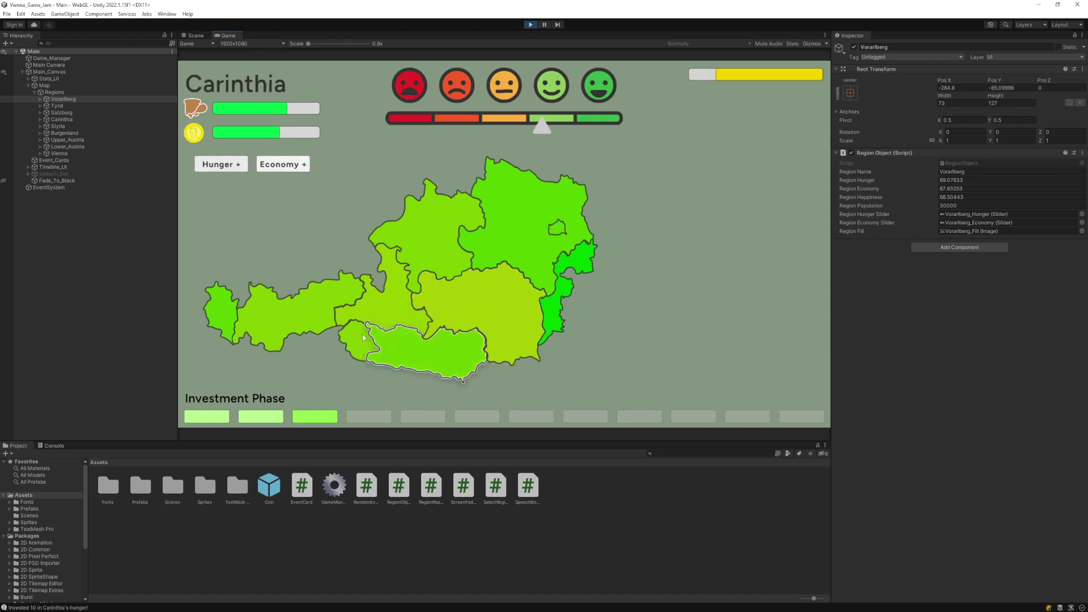
pyautogui.click(363, 290)
pyautogui.click(277, 165)
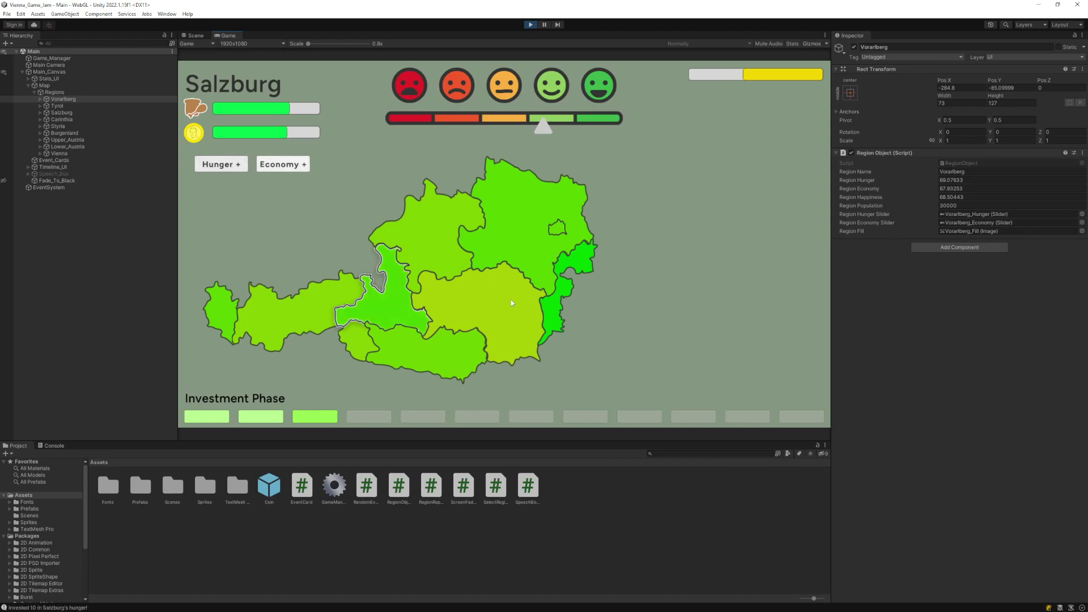
pyautogui.click(512, 299)
pyautogui.click(221, 165)
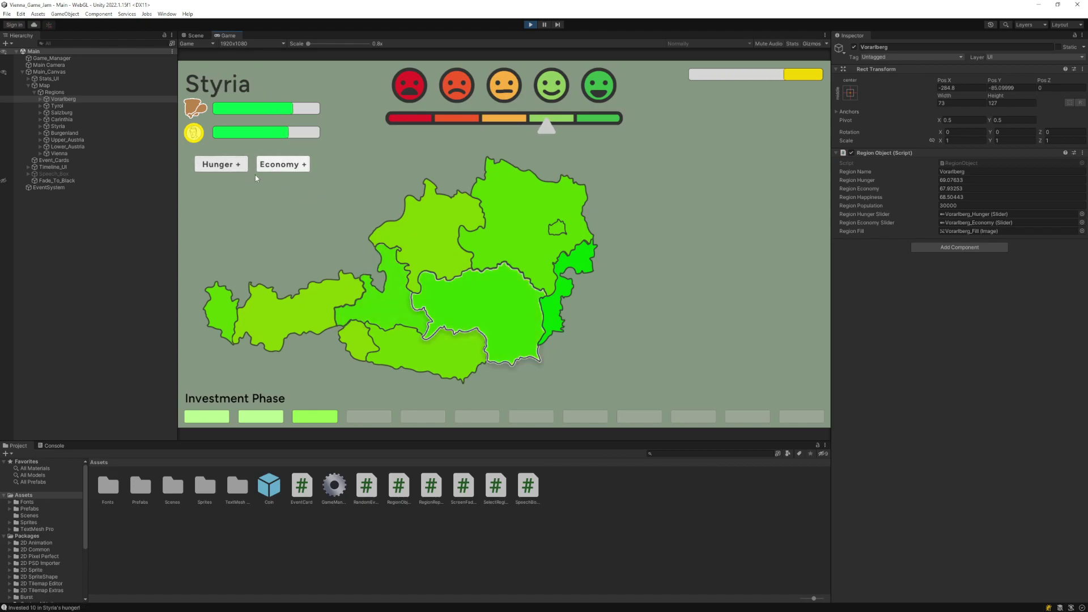
pyautogui.click(458, 241)
pyautogui.click(217, 167)
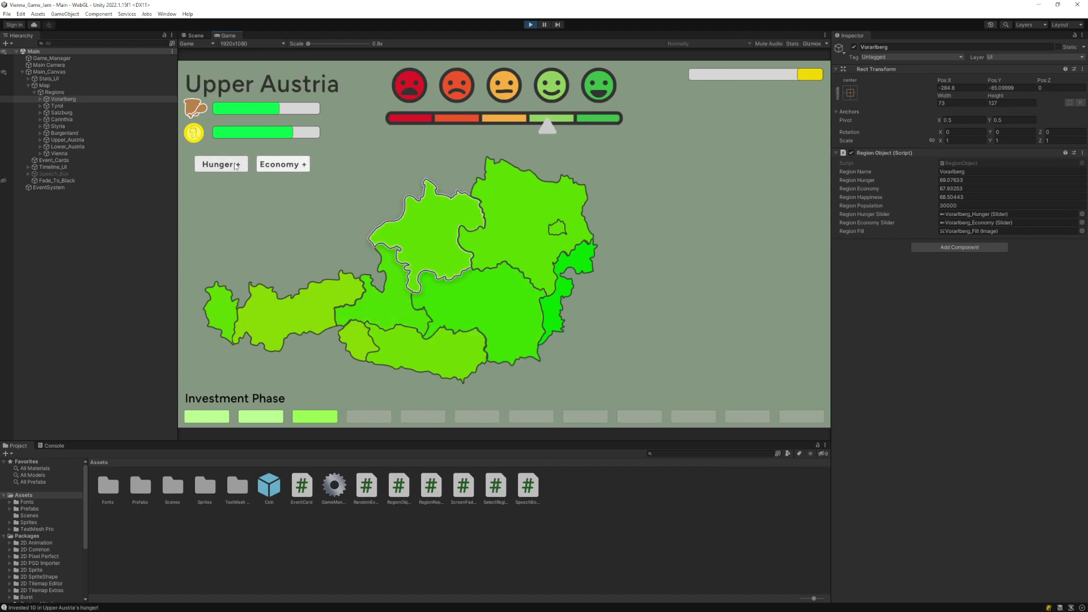
pyautogui.click(300, 311)
pyautogui.click(221, 164)
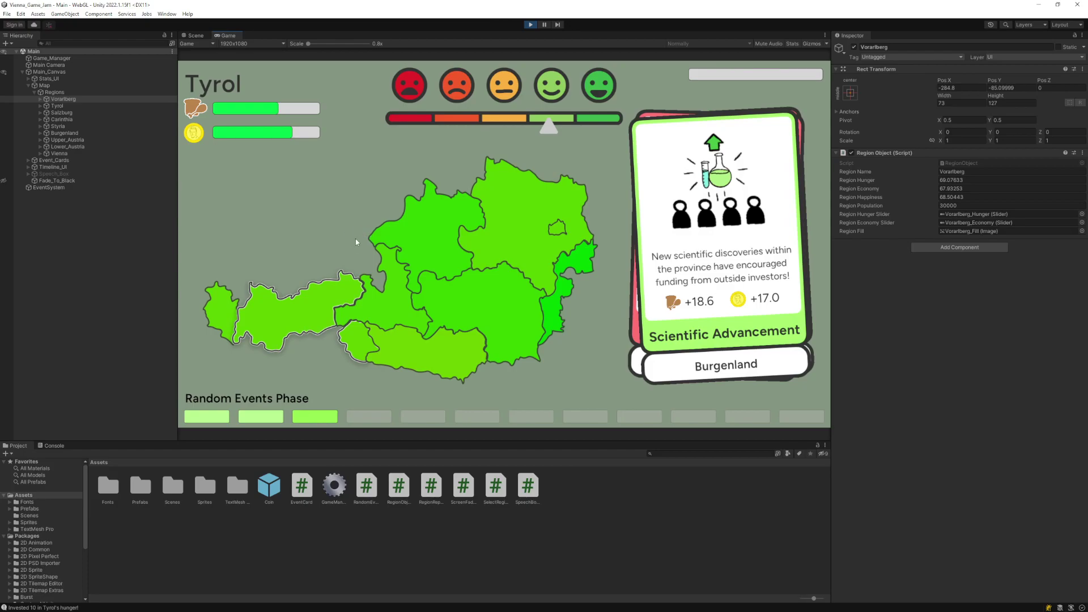
# - Apply the Scientific Advancement card to Burgenland and the Disease Outbreak card to Vorarlberg
pyautogui.click(653, 302)
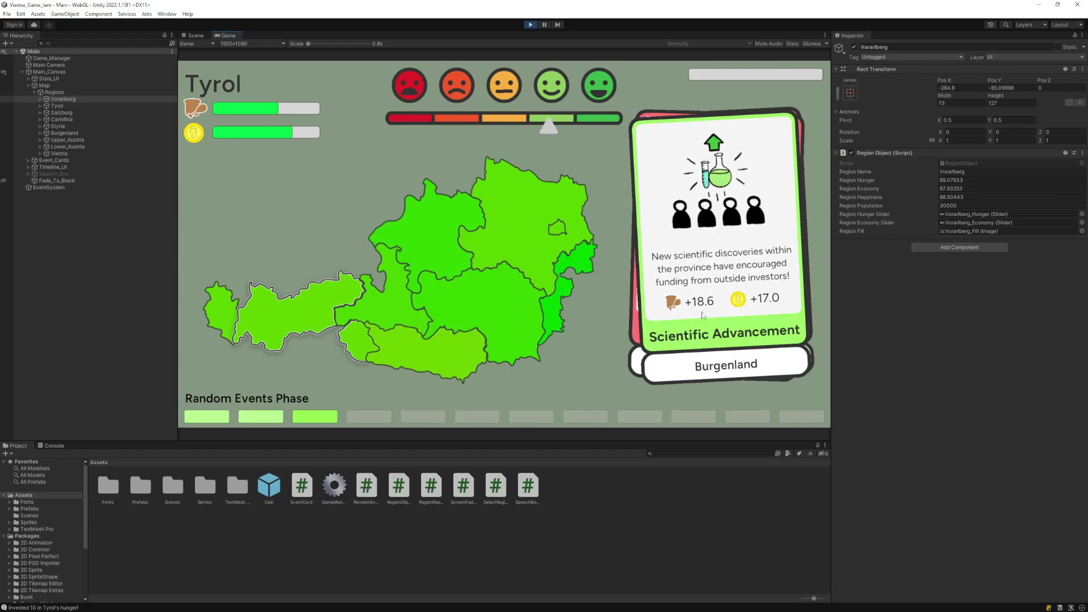
pyautogui.click(720, 331)
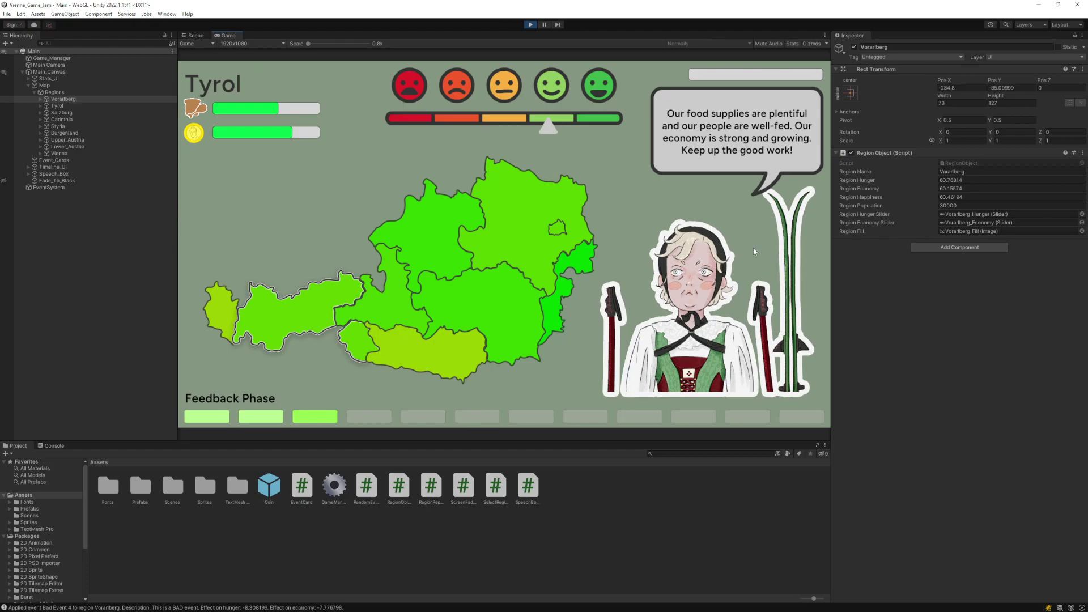
# - Cycle through every region representative's feedback until the fourth month's Investment Phase begins
pyautogui.click(712, 326)
pyautogui.click(709, 334)
pyautogui.click(724, 340)
pyautogui.click(727, 335)
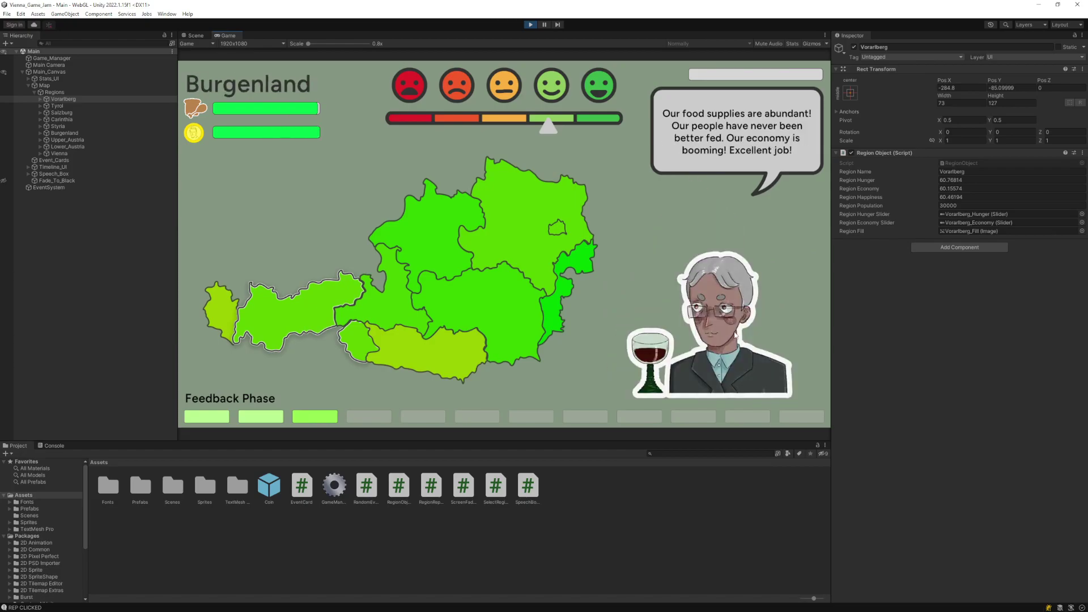
pyautogui.click(732, 329)
pyautogui.click(731, 323)
pyautogui.click(730, 319)
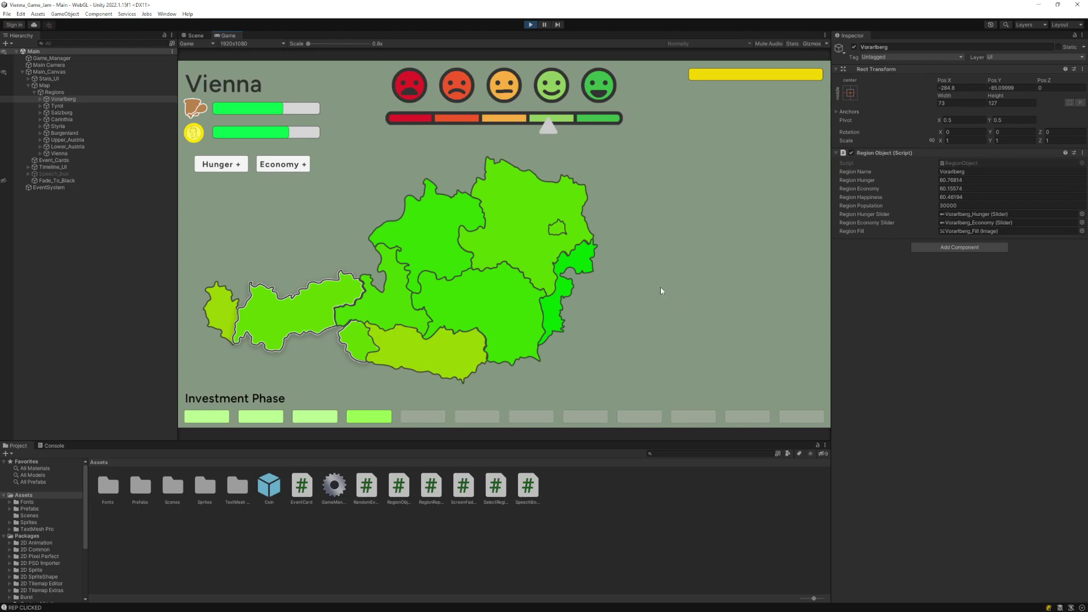
# - Invest 10 each in Carinthia's economy and hunger, then 10 in Vorarlberg
pyautogui.click(527, 267)
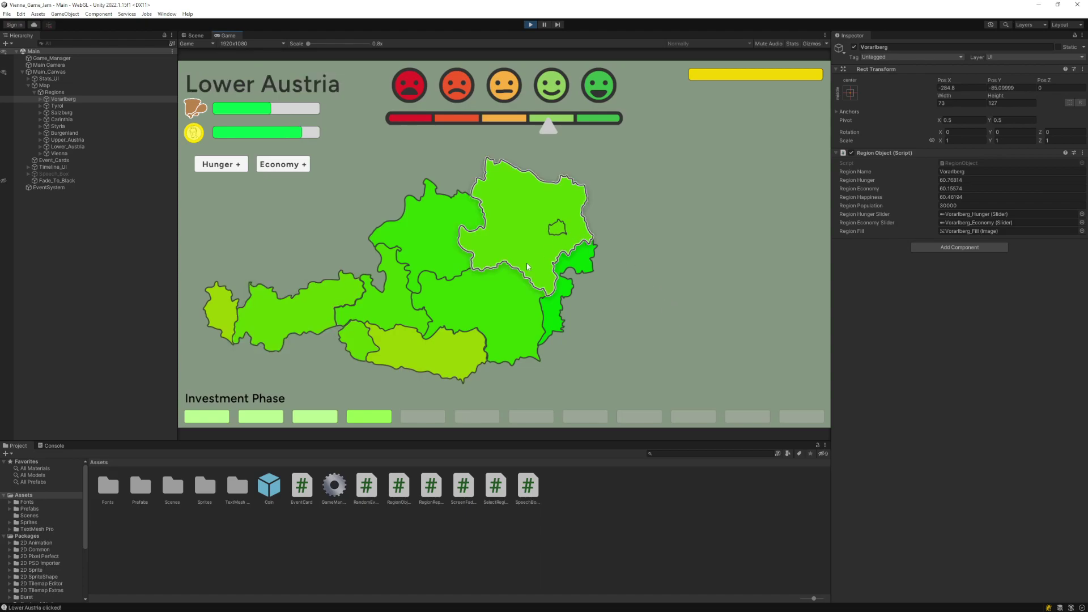
pyautogui.click(482, 360)
pyautogui.click(283, 164)
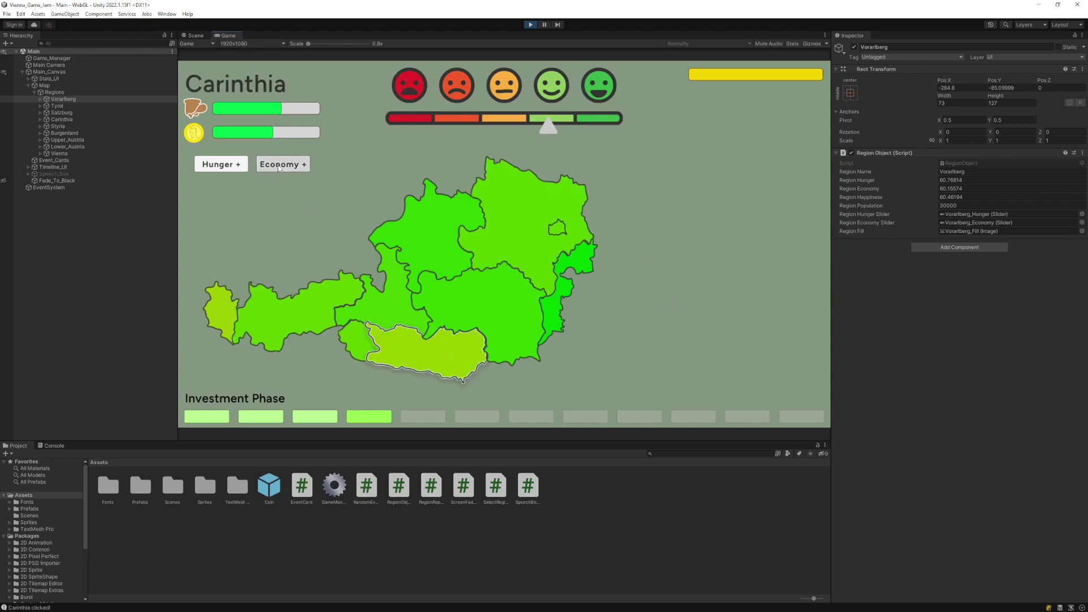
pyautogui.click(243, 166)
pyautogui.click(223, 318)
pyautogui.click(276, 166)
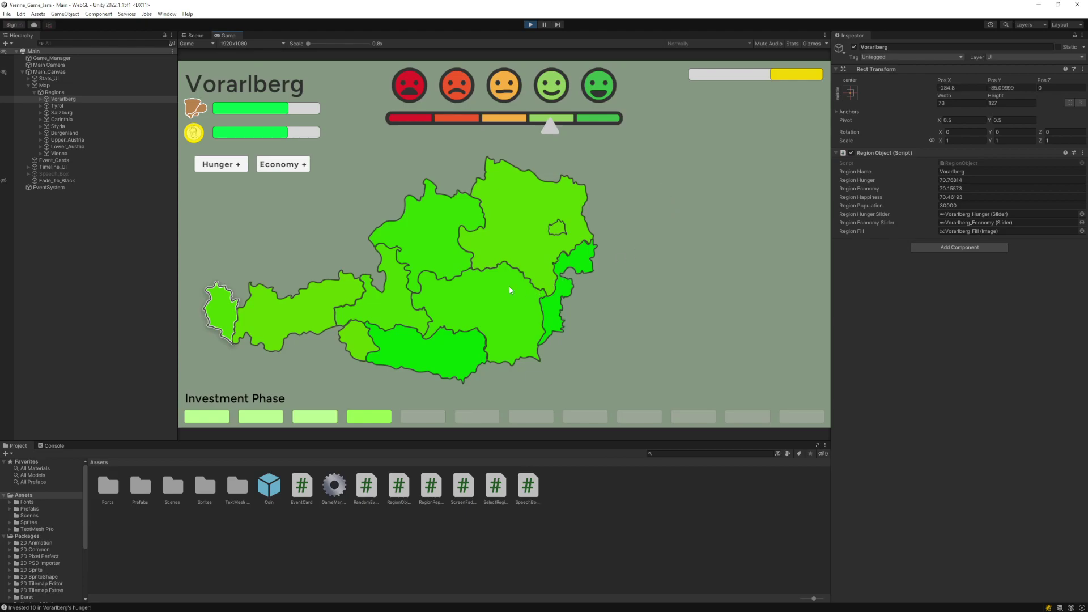
# - Invest 10 each in Lower Austria's and Vienna's hunger, using up the budget
pyautogui.click(548, 229)
pyautogui.click(218, 165)
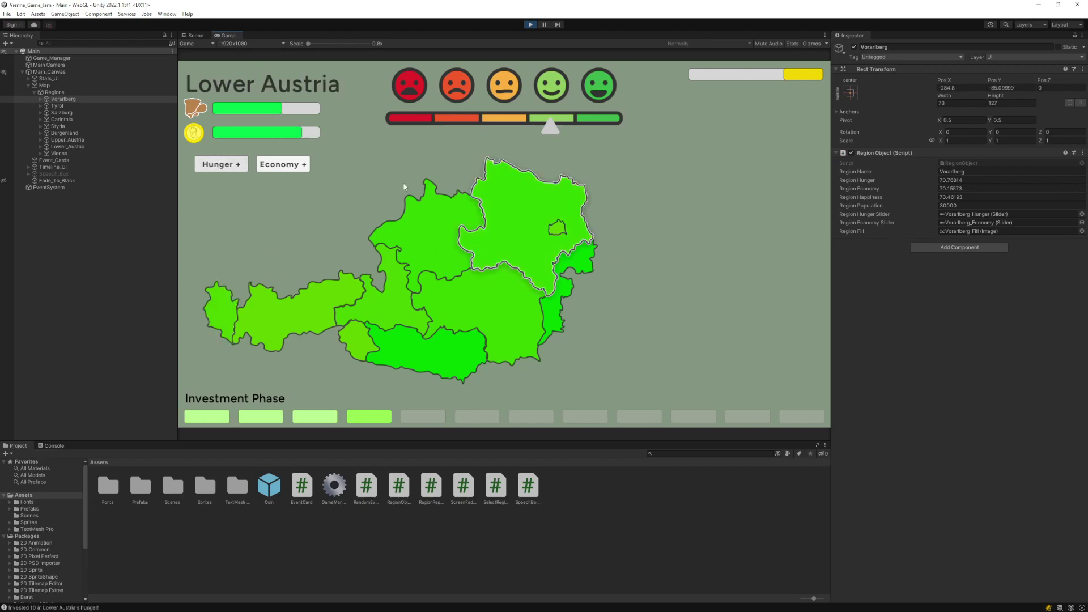
pyautogui.click(235, 169)
pyautogui.click(235, 169)
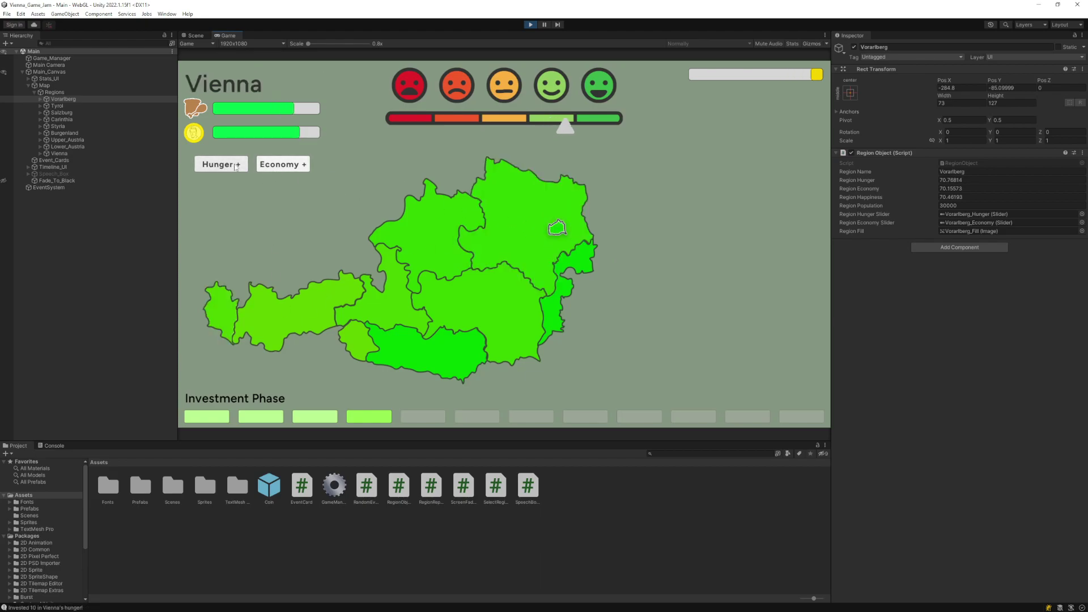